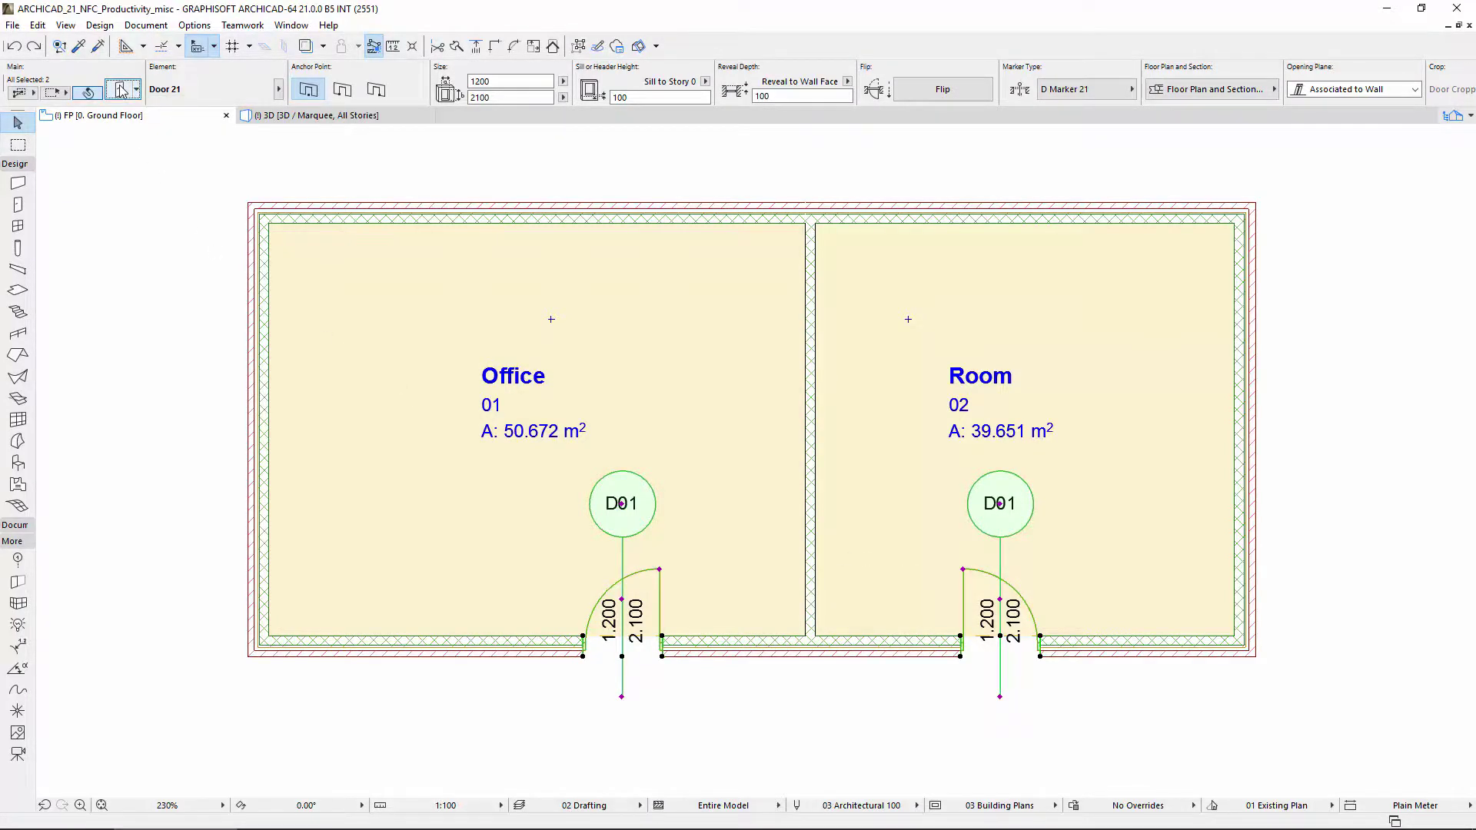
# Step: For both doors, set the marker ID orientation to Perpendicular to Marker Axis and advance to the Dimensions content
pyautogui.click(121, 91)
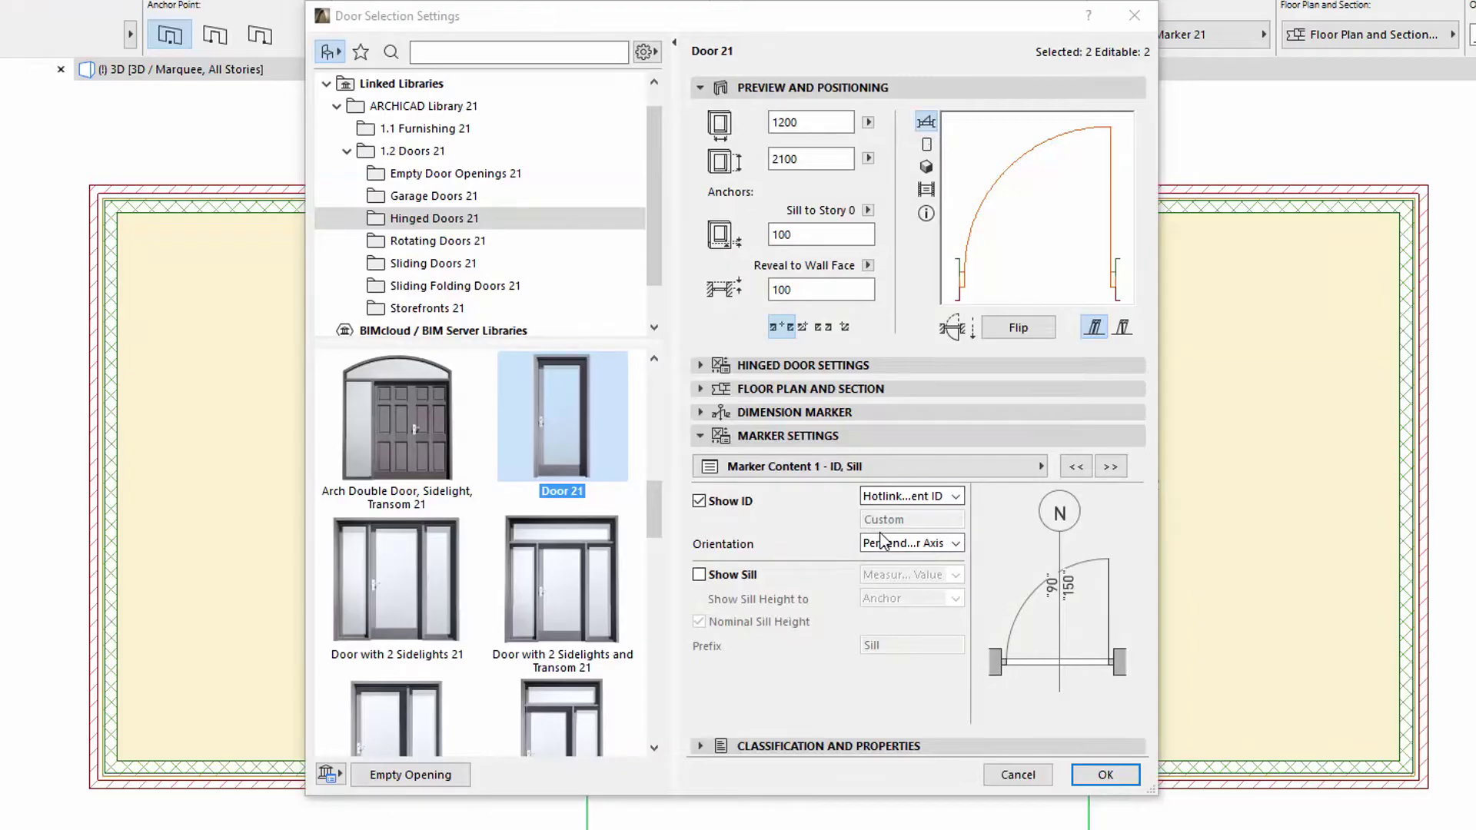
pyautogui.click(955, 543)
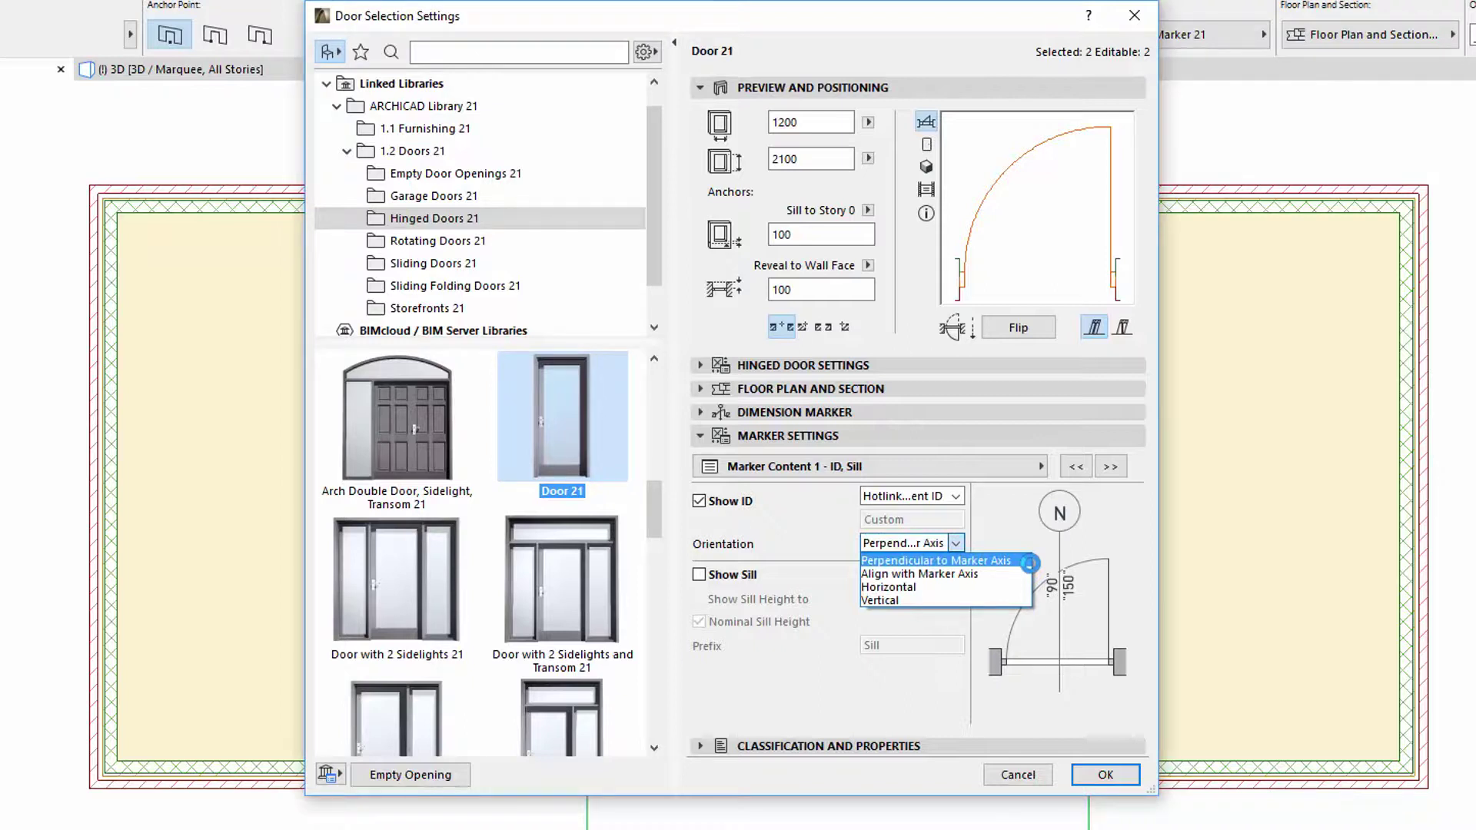
pyautogui.click(1029, 561)
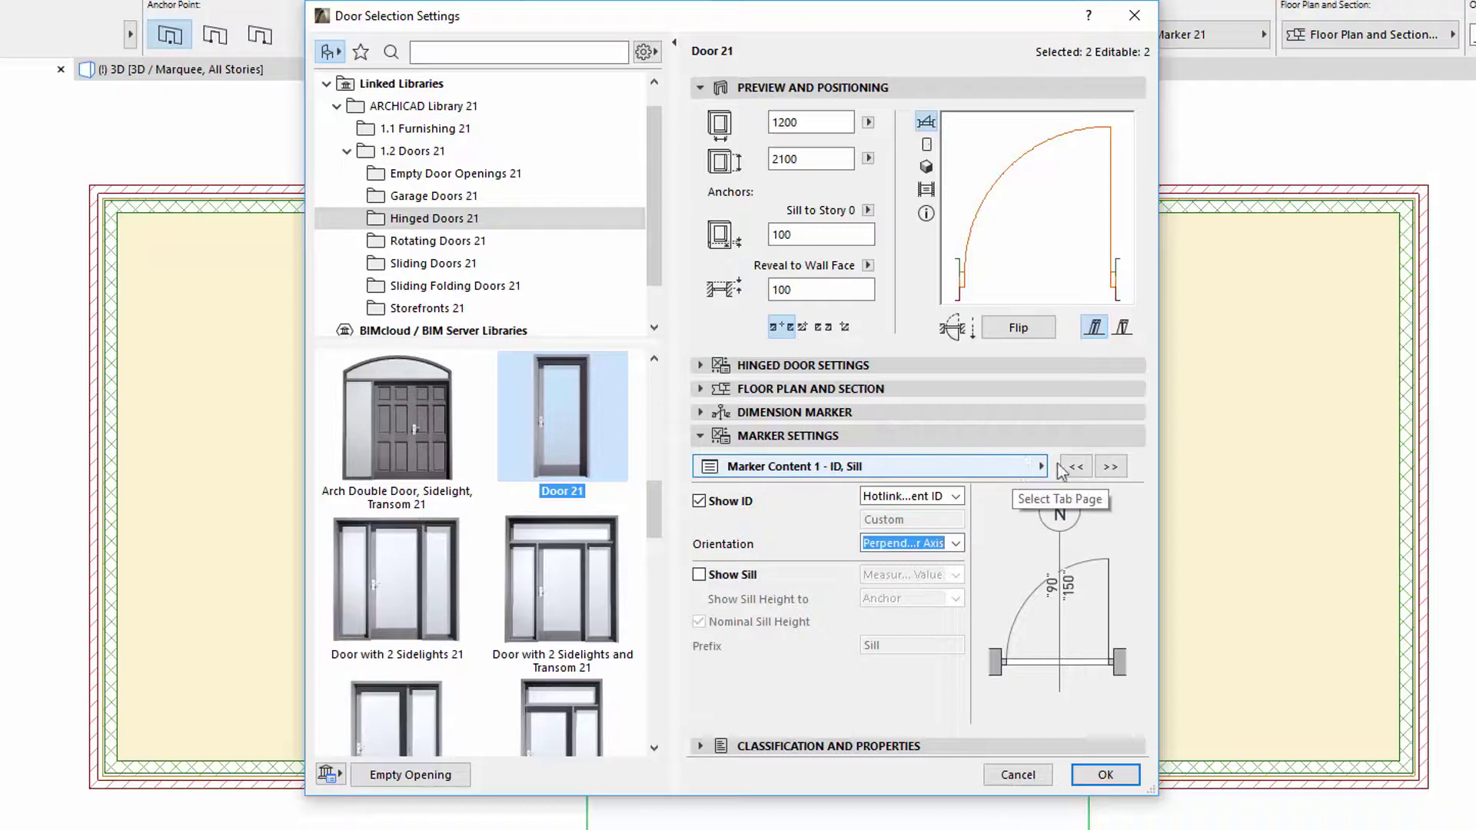
pyautogui.click(1111, 468)
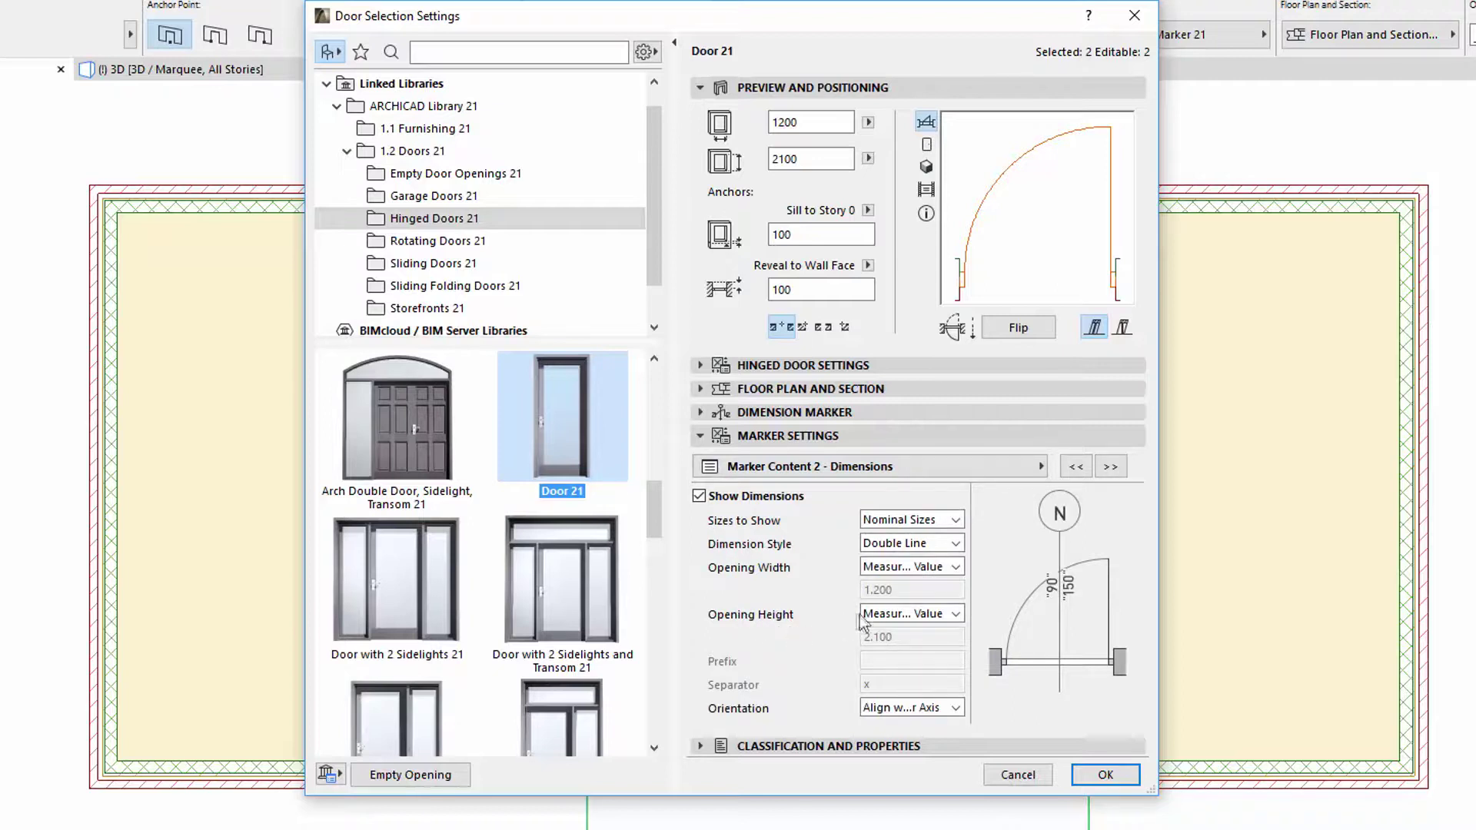
# Step: Make the door dimensions Single Line with prefix 'DIM' and '/' as separator
pyautogui.click(956, 544)
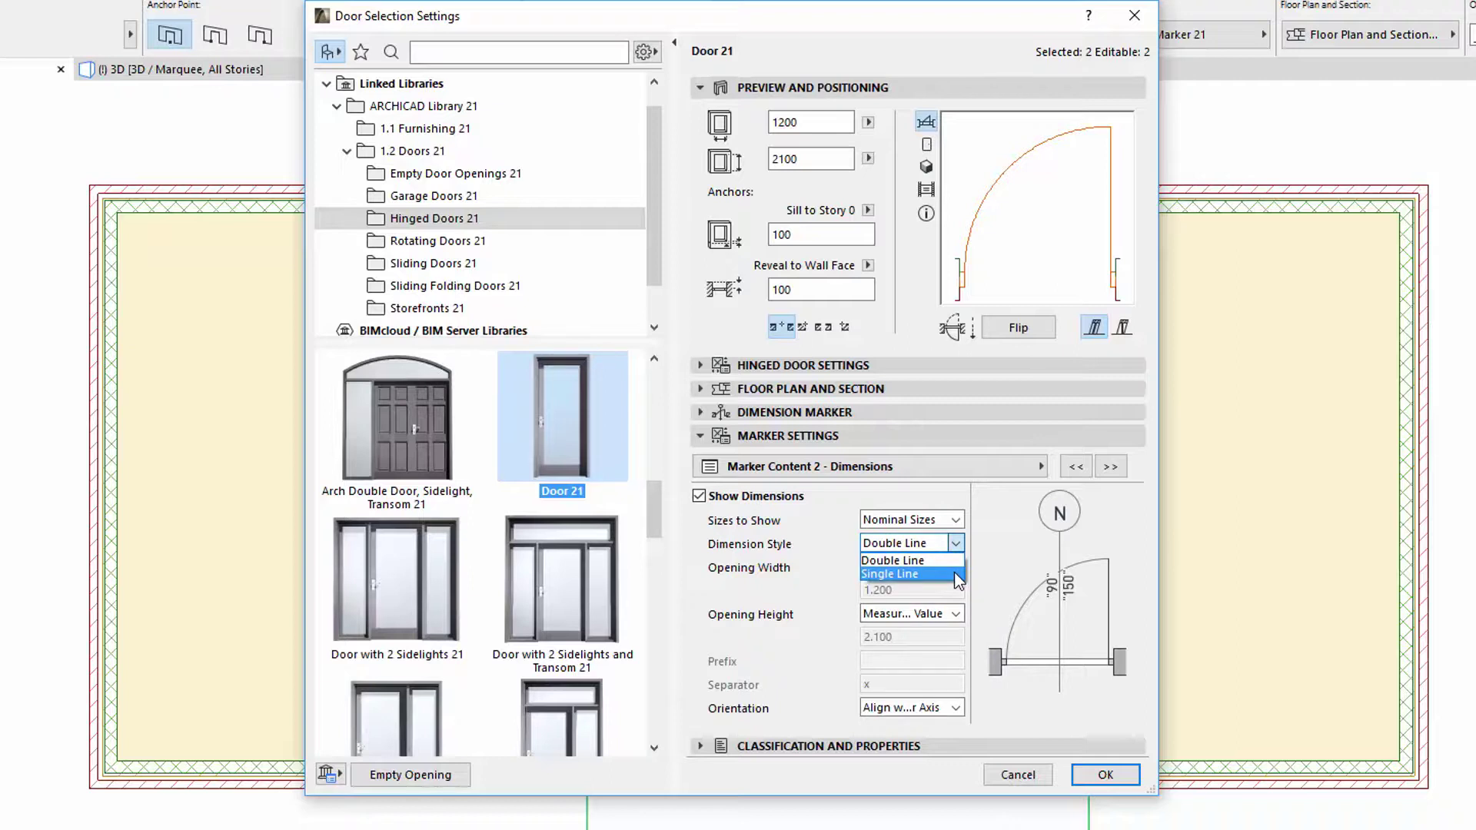
pyautogui.click(954, 574)
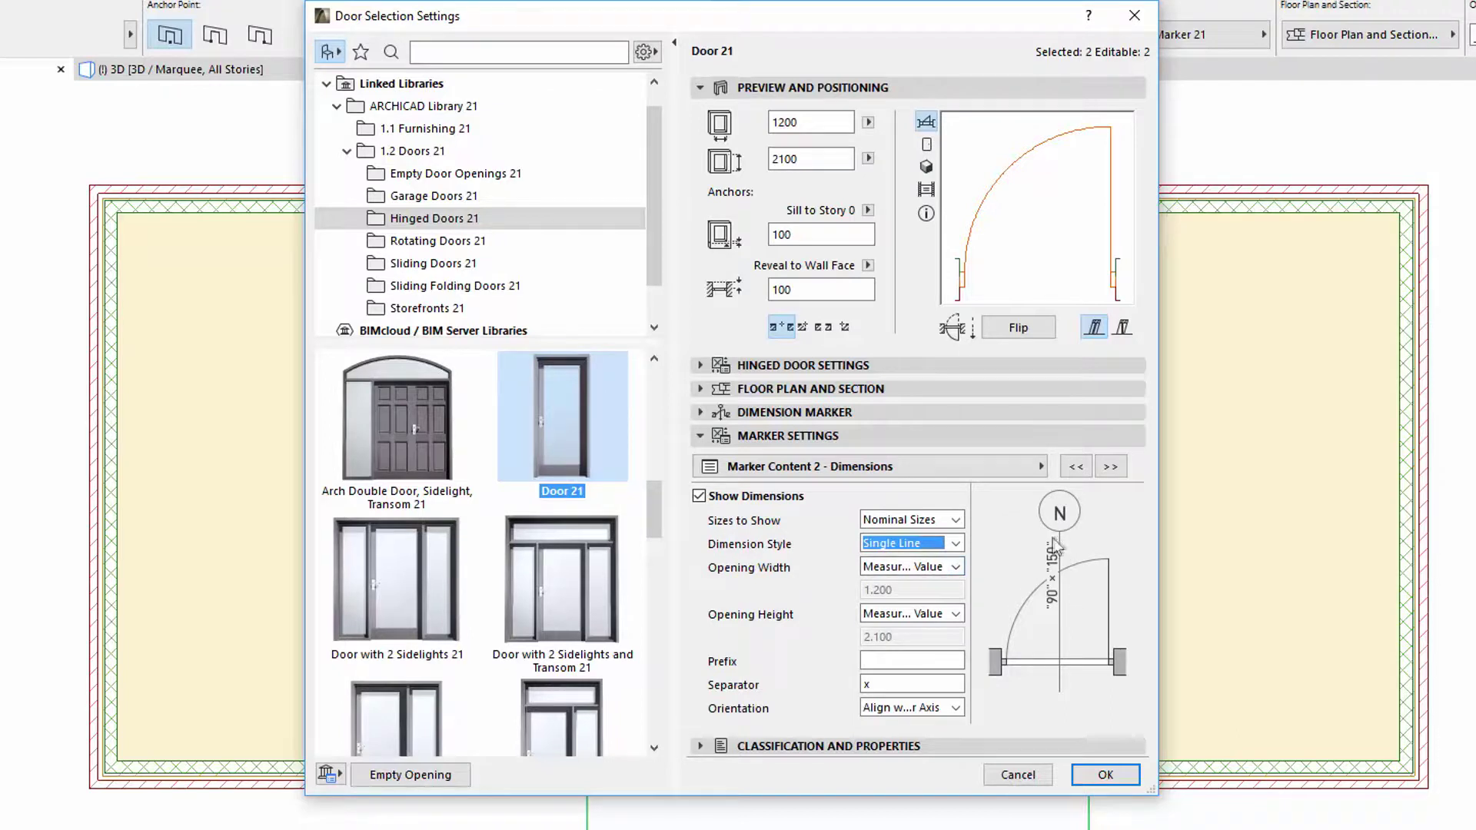
pyautogui.click(911, 661)
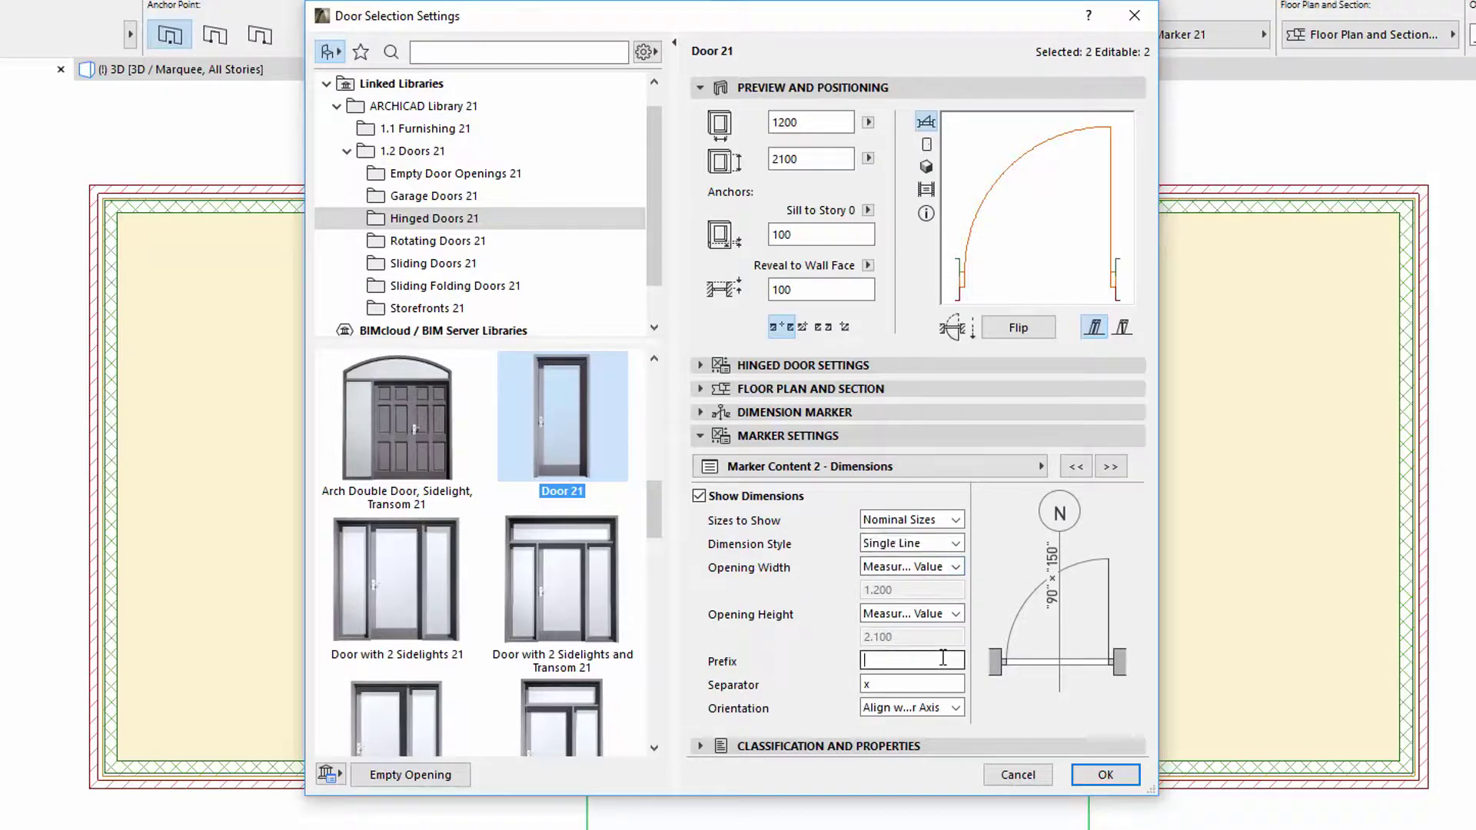
pyautogui.doubleClick(903, 683)
pyautogui.click(892, 659)
pyautogui.write('DIM:')
pyautogui.doubleClick(891, 684)
pyautogui.write('/')
pyautogui.press('Return')
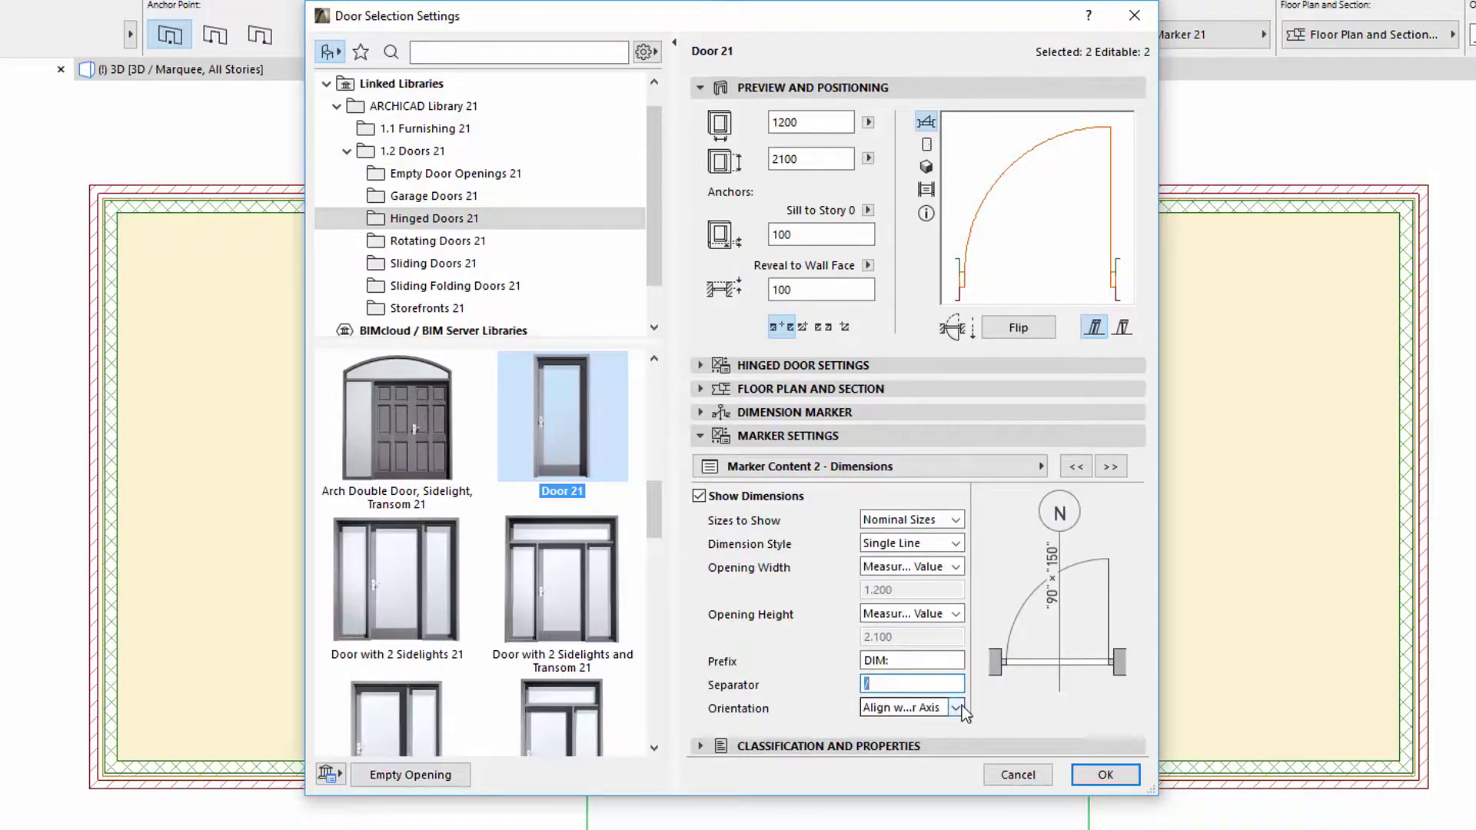
# Step: Orient the dimensions perpendicular to the marker axis, apply to both doors, and reopen their settings
pyautogui.click(958, 706)
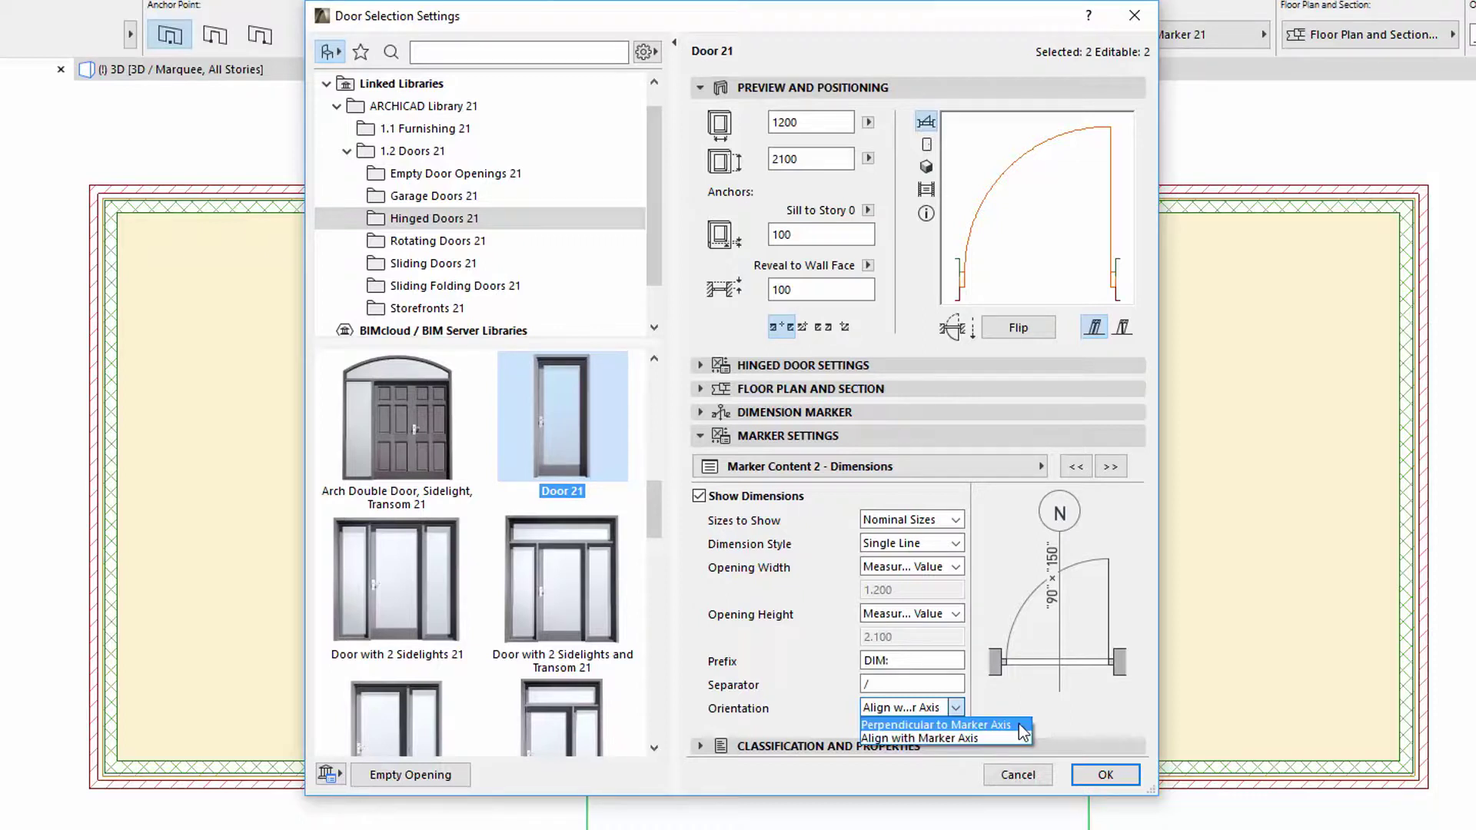
pyautogui.click(1021, 727)
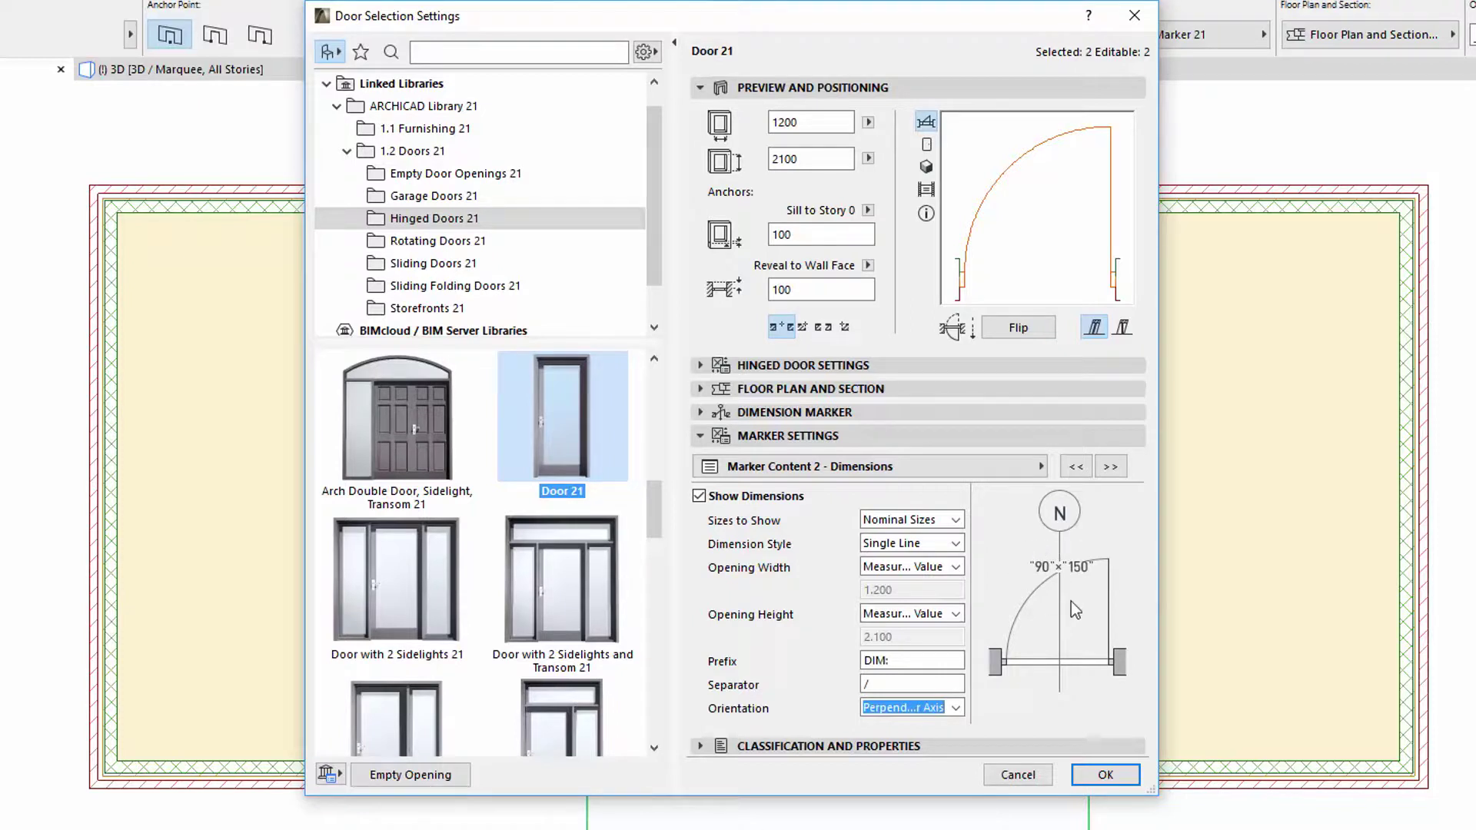
pyautogui.click(1106, 775)
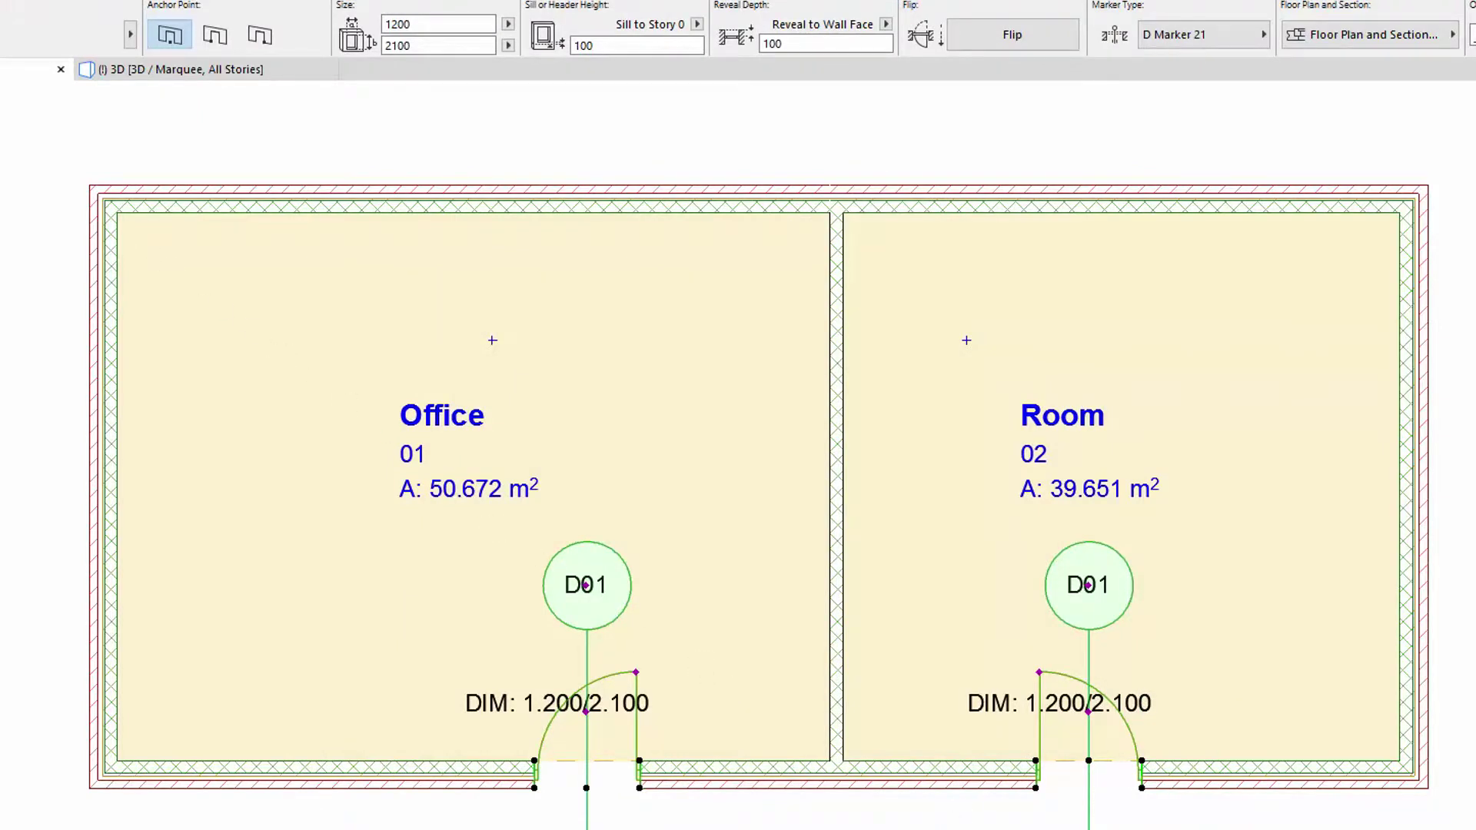
pyautogui.hotkey('ctrl', 't')
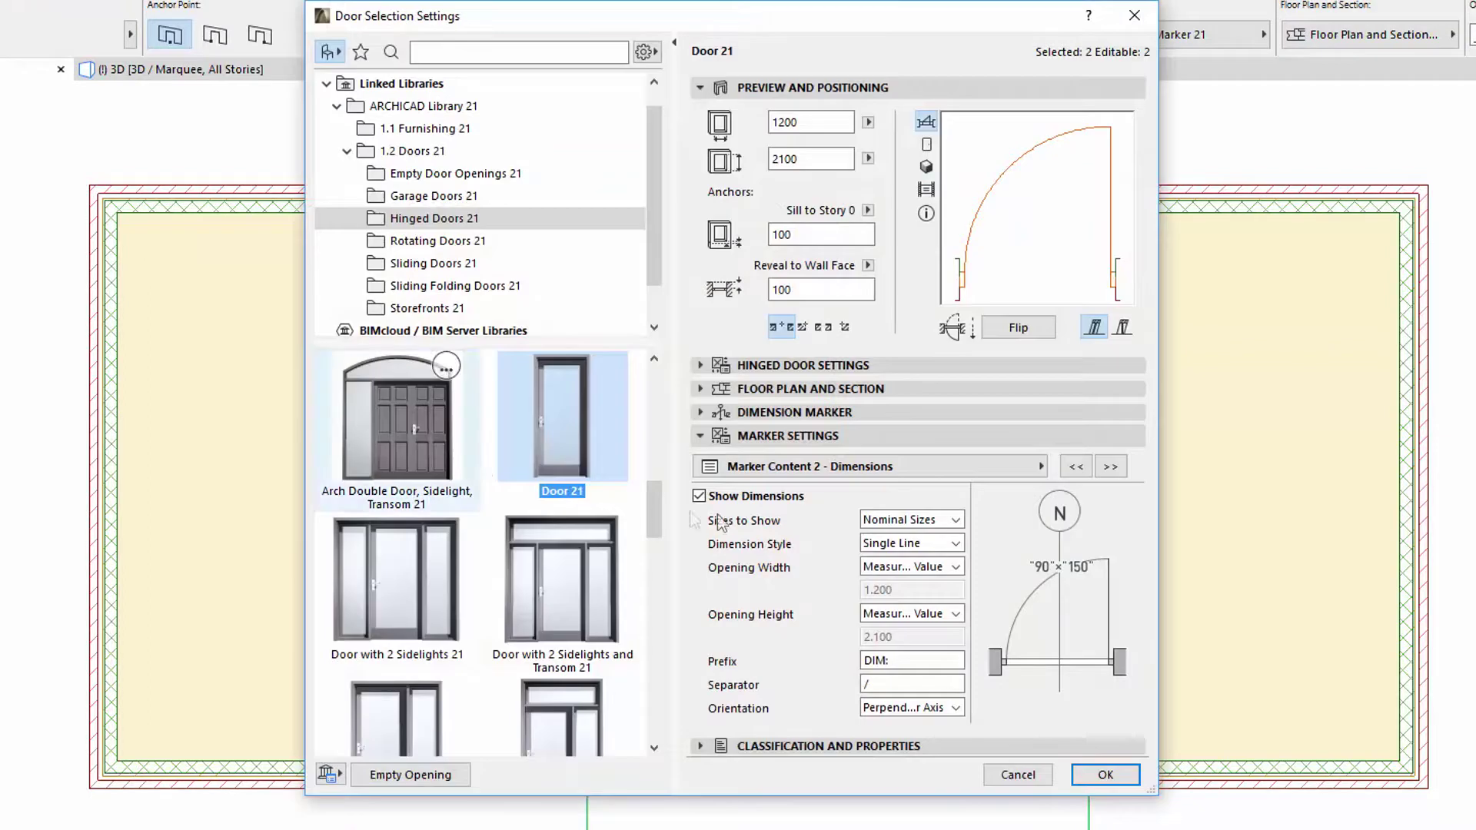
# Step: Leave fire and acoustic ratings off the door marker and turn on Show U-value
pyautogui.click(1112, 468)
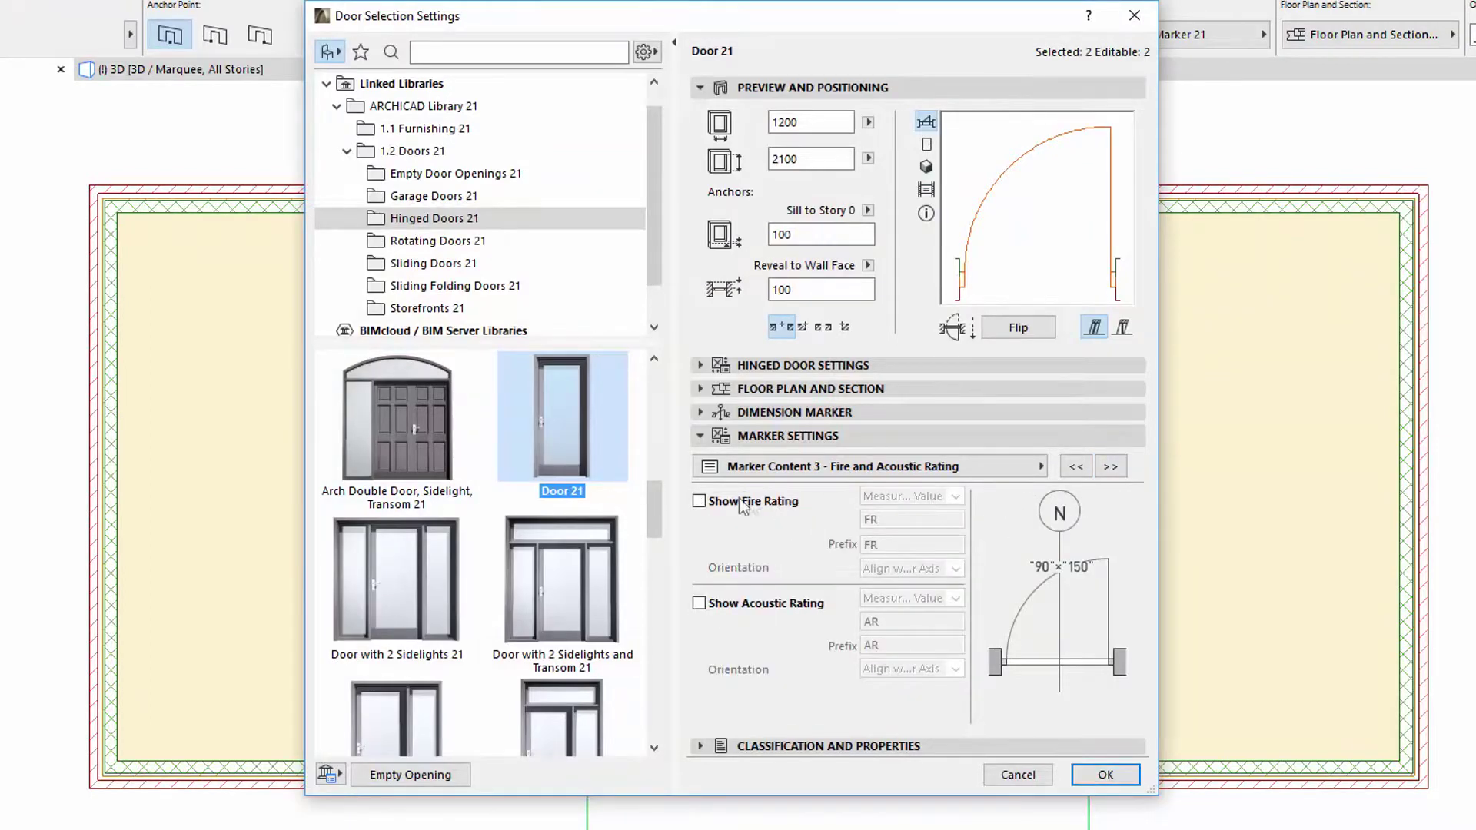
pyautogui.click(700, 502)
pyautogui.click(699, 603)
pyautogui.click(957, 570)
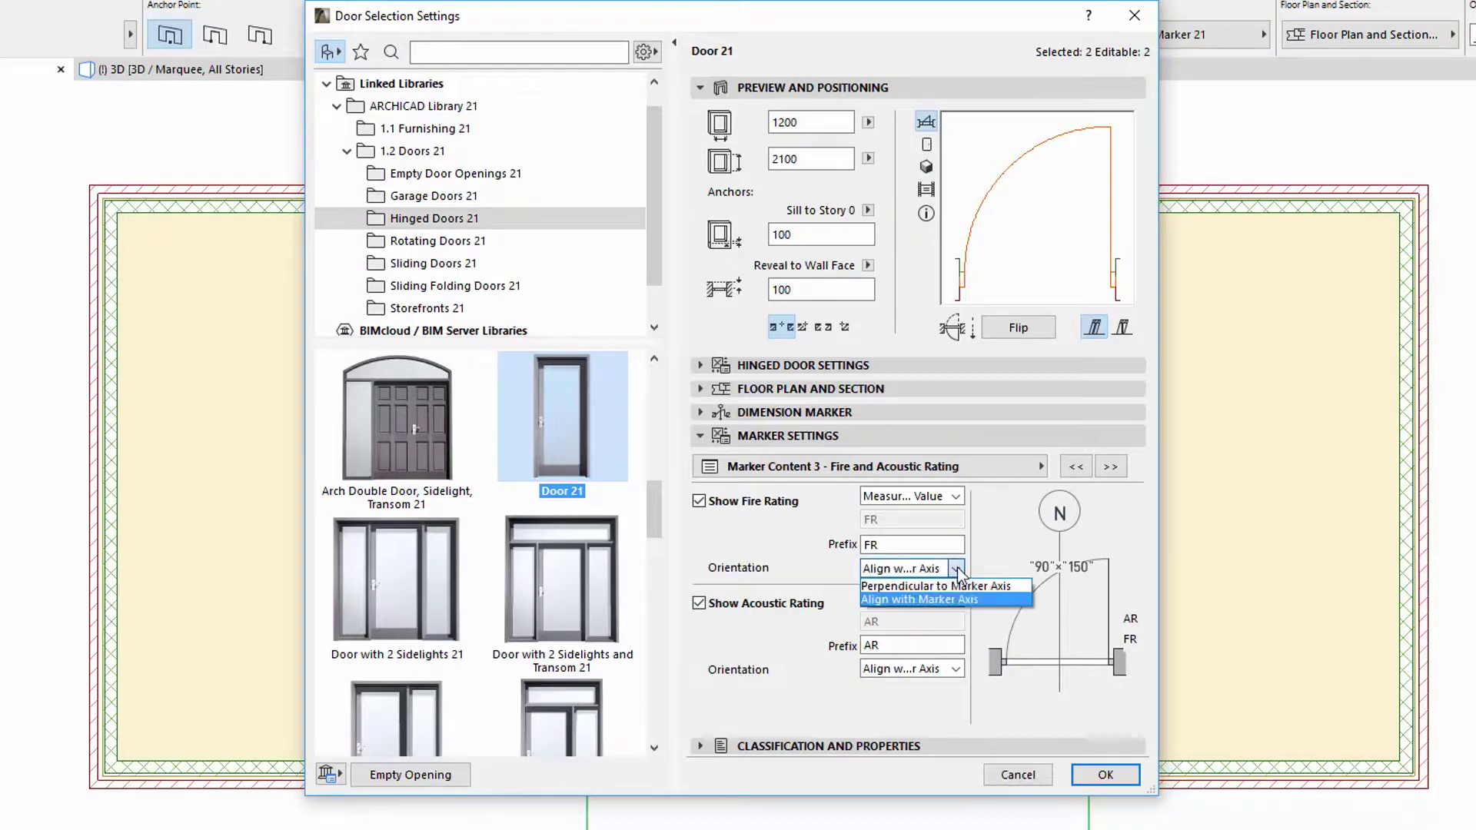
pyautogui.click(957, 675)
pyautogui.click(957, 670)
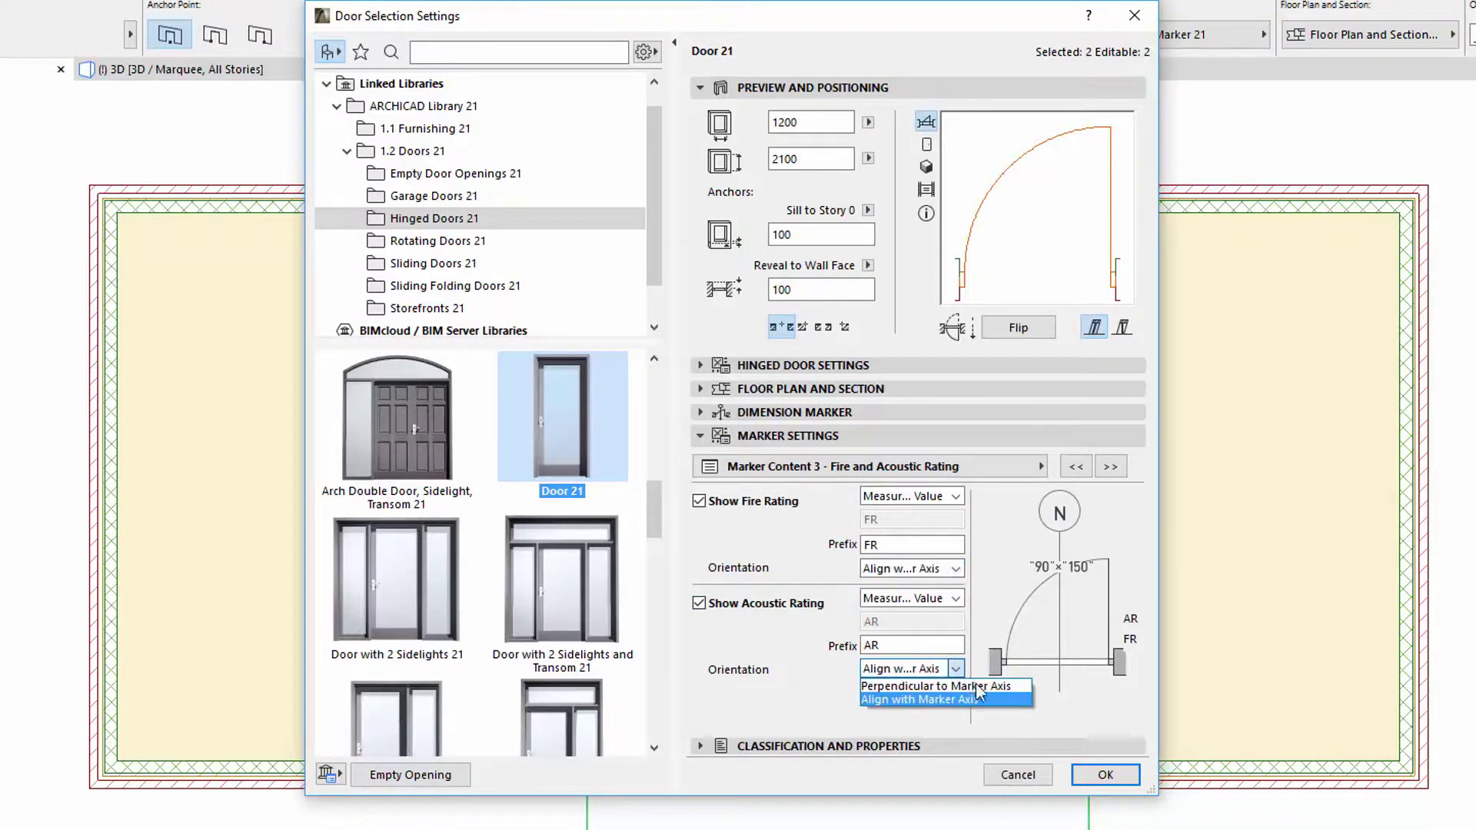
pyautogui.click(704, 604)
pyautogui.click(701, 604)
pyautogui.click(700, 502)
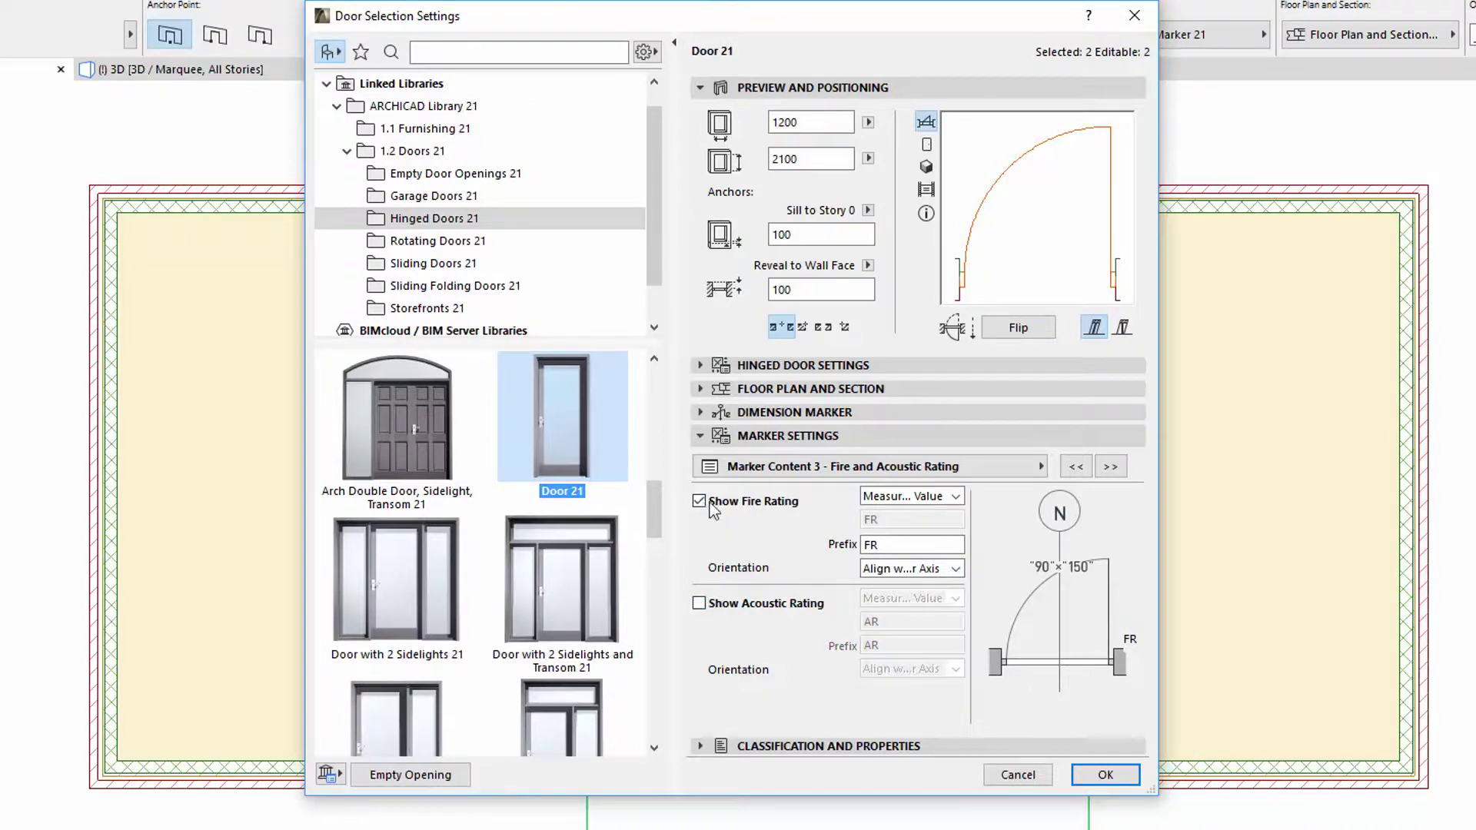
pyautogui.click(1110, 467)
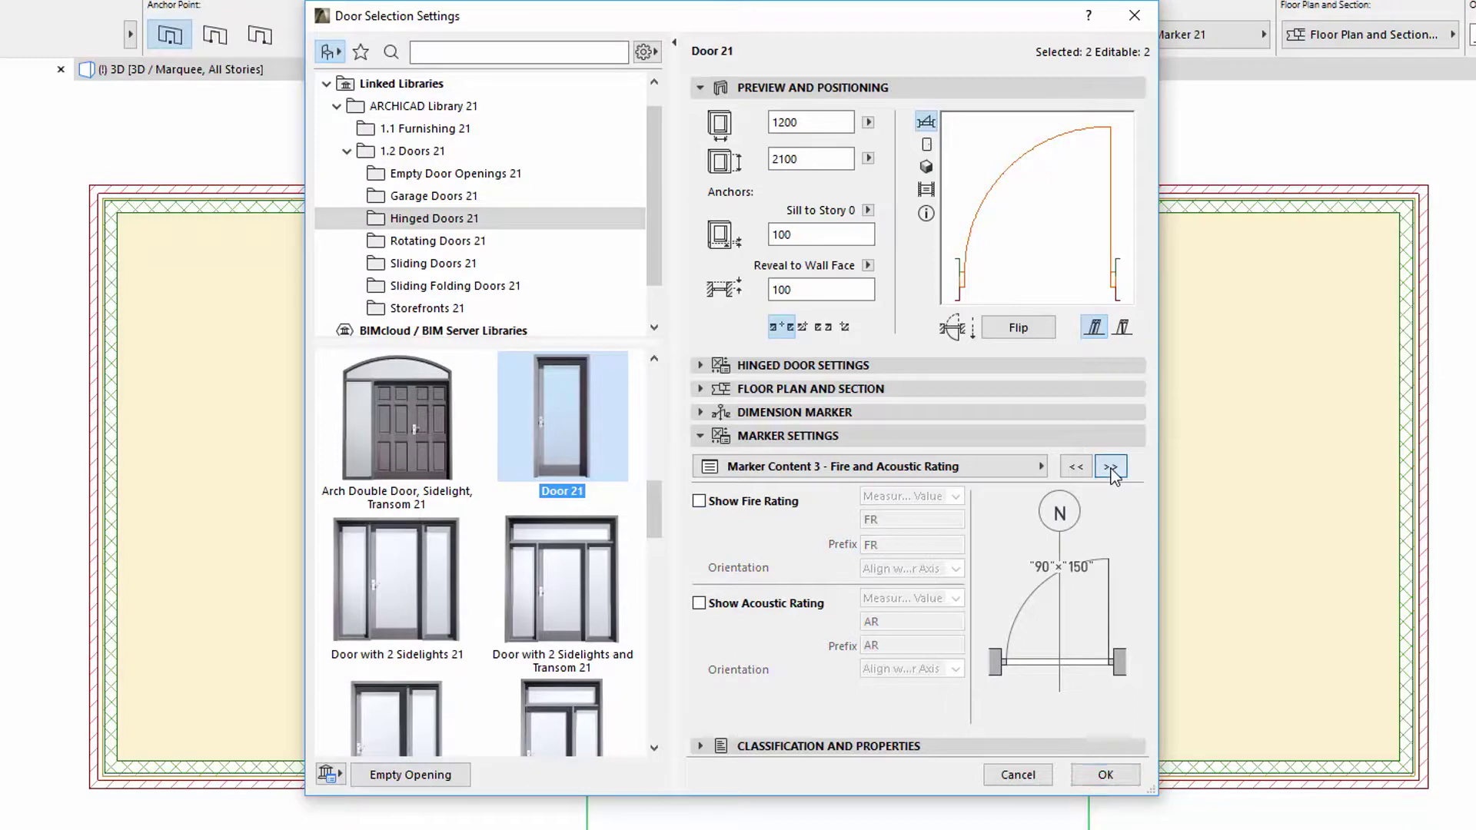
pyautogui.click(698, 497)
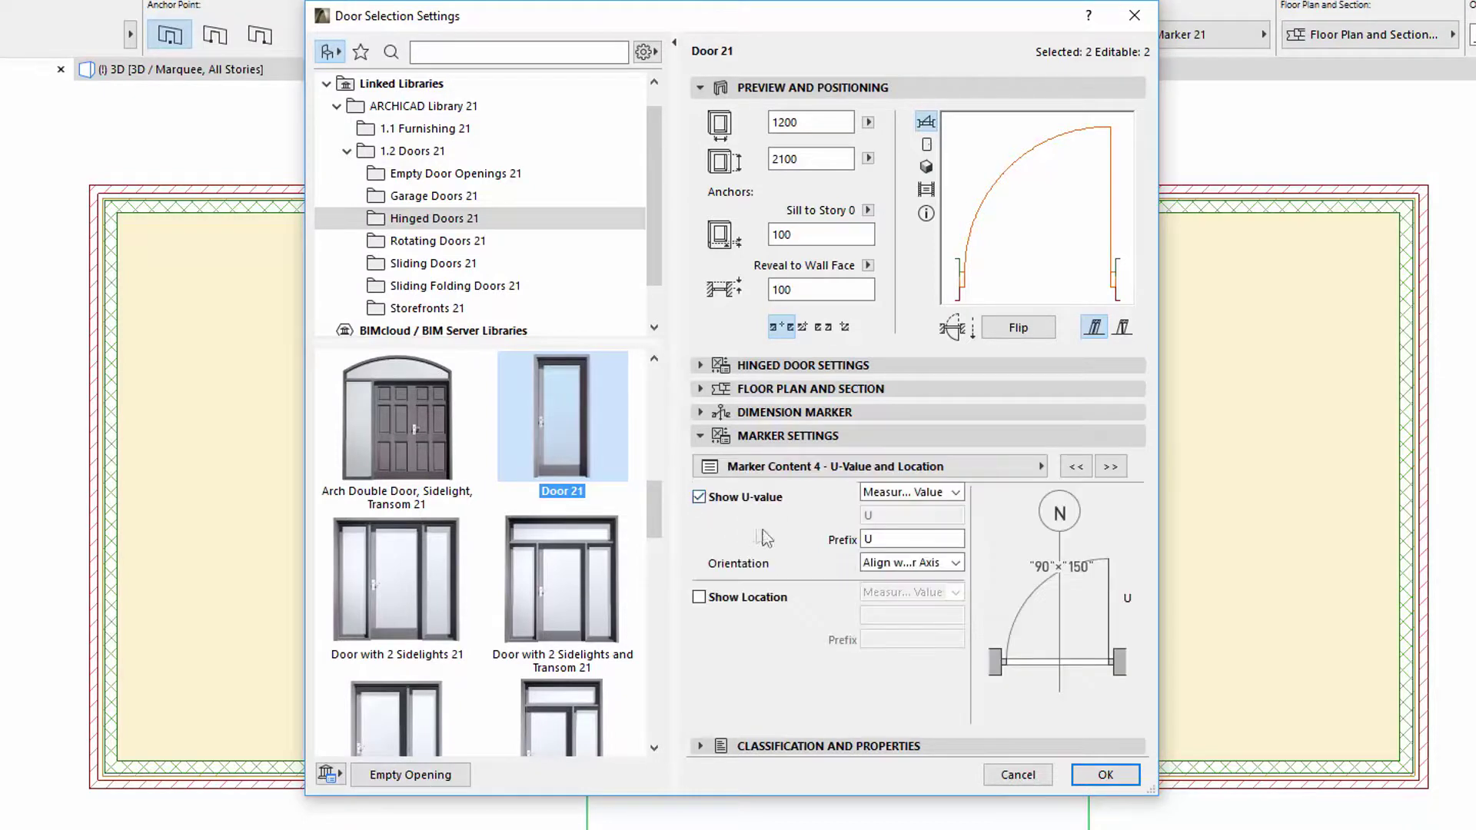
# Step: Remove the U-value and show the door Location as a Measured Value
pyautogui.click(956, 563)
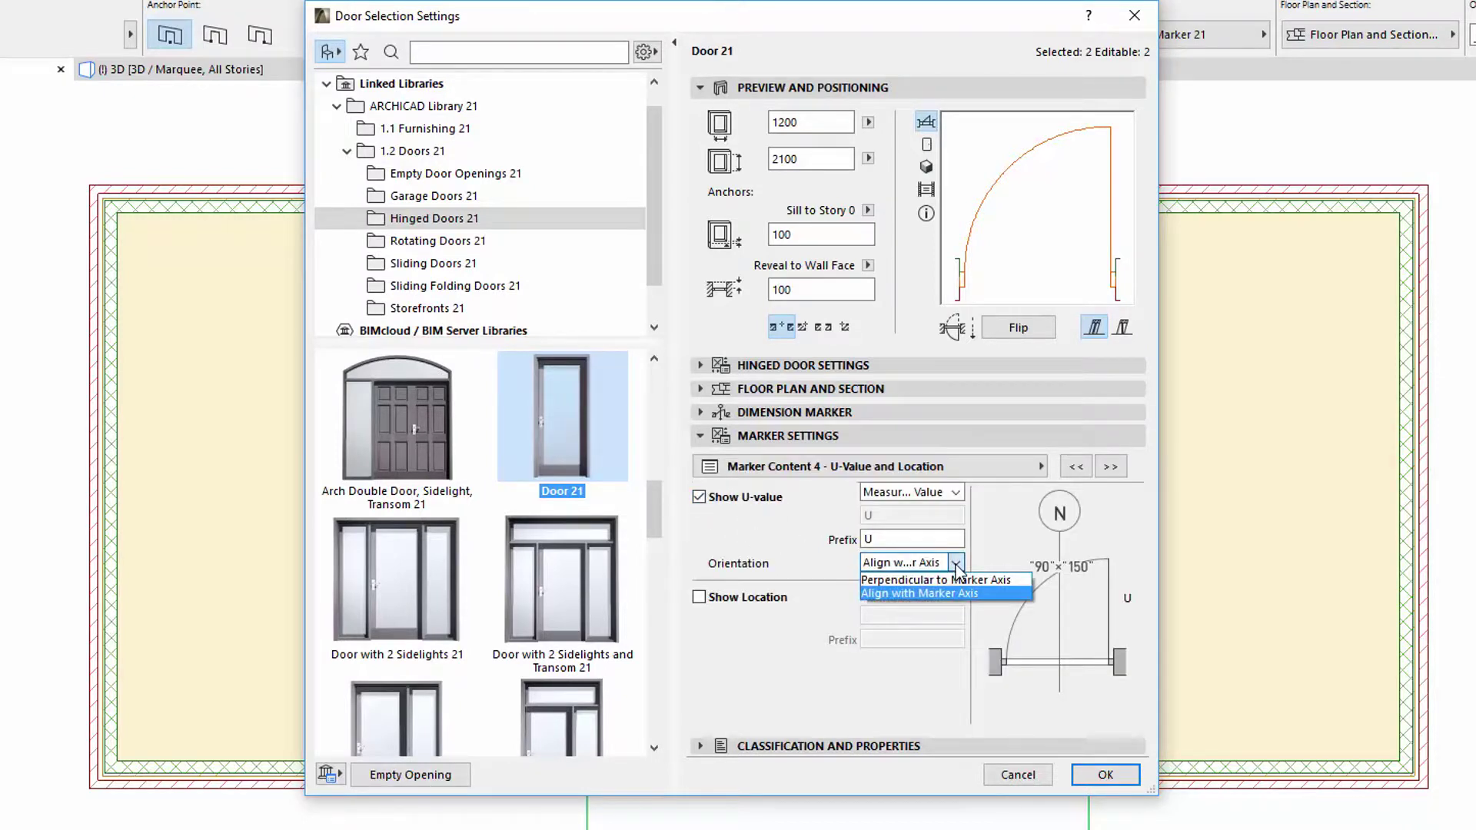
pyautogui.click(958, 566)
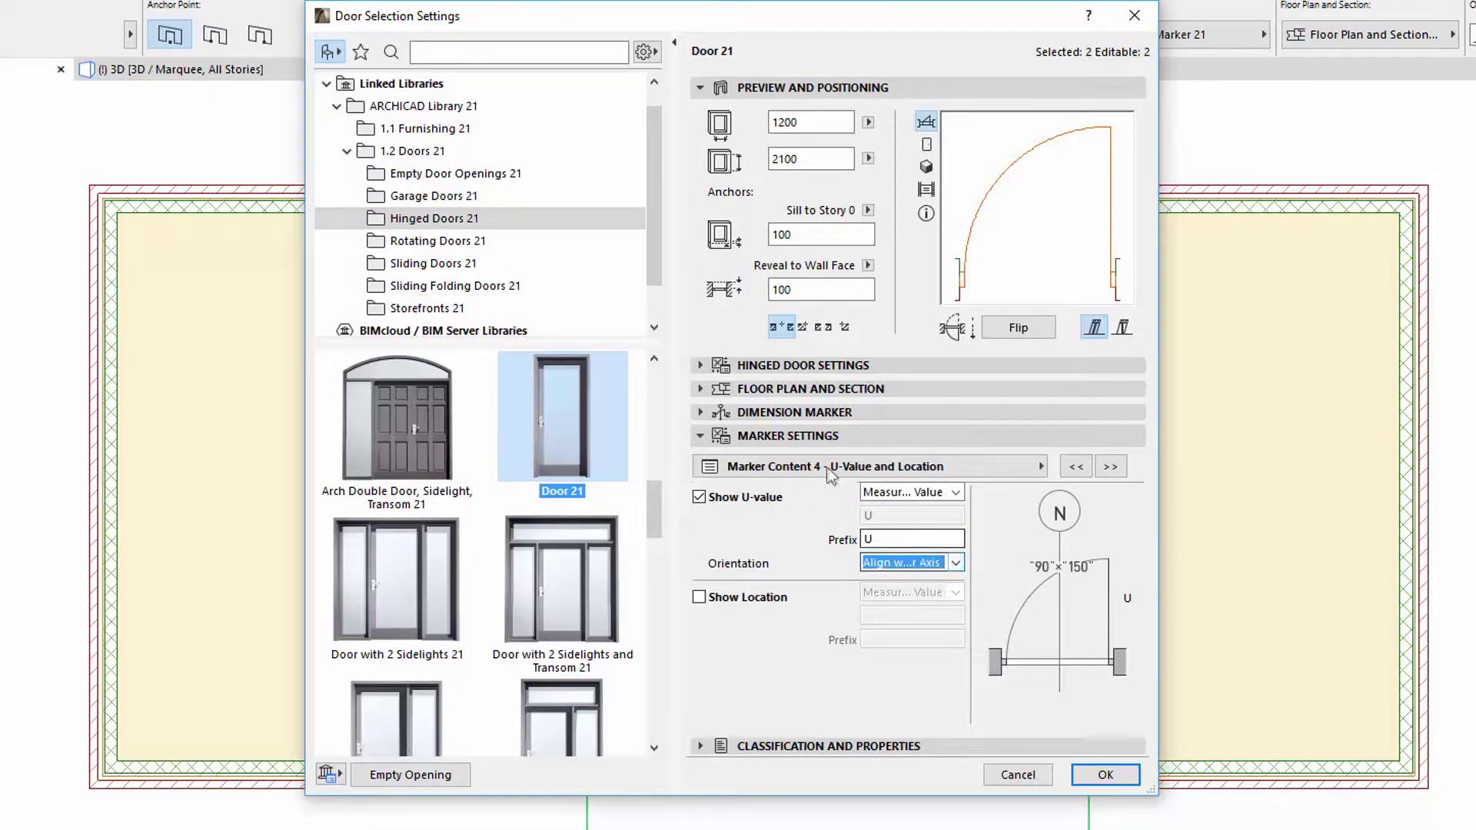
pyautogui.click(699, 497)
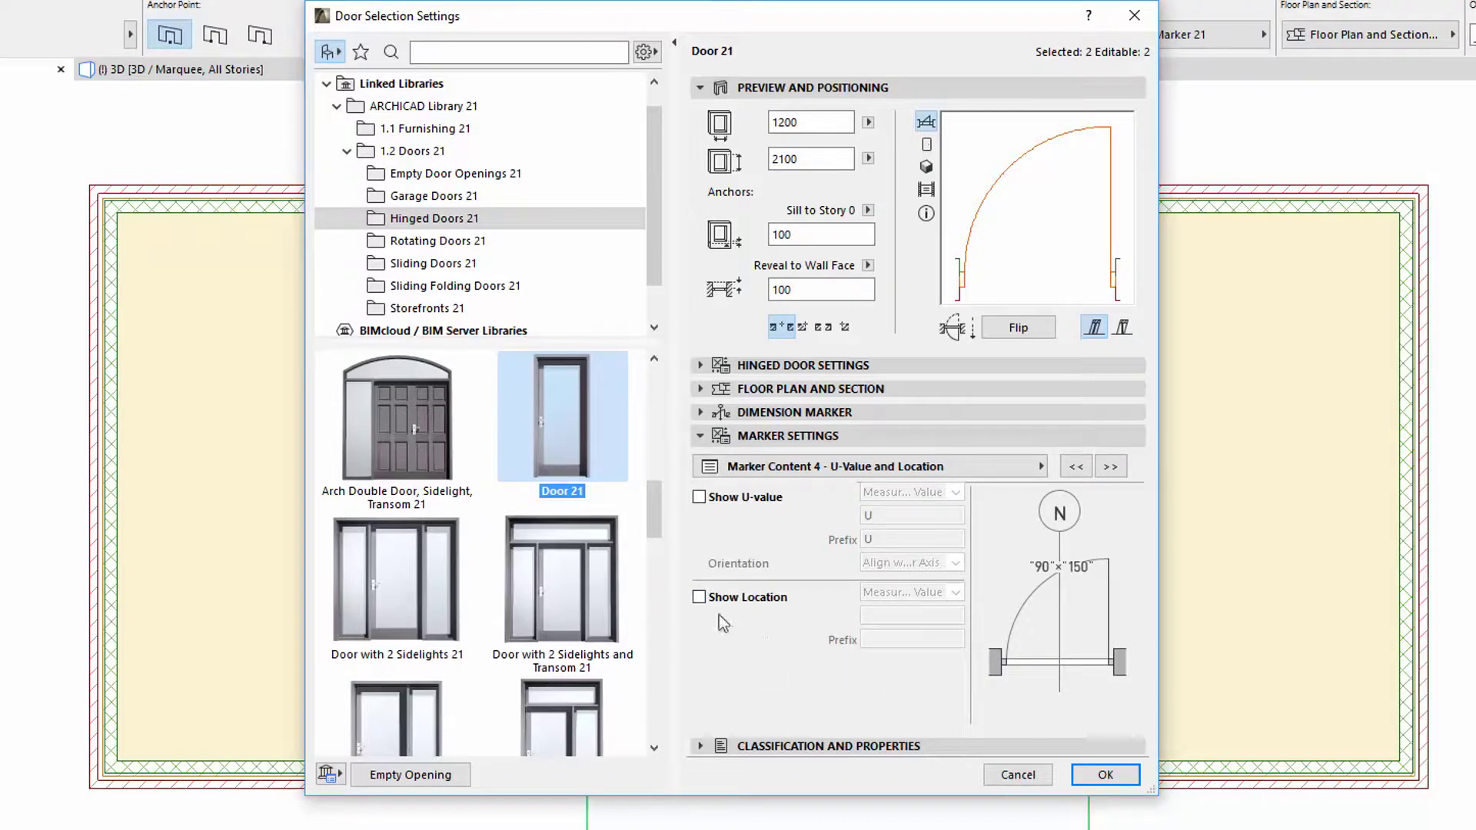
pyautogui.click(700, 597)
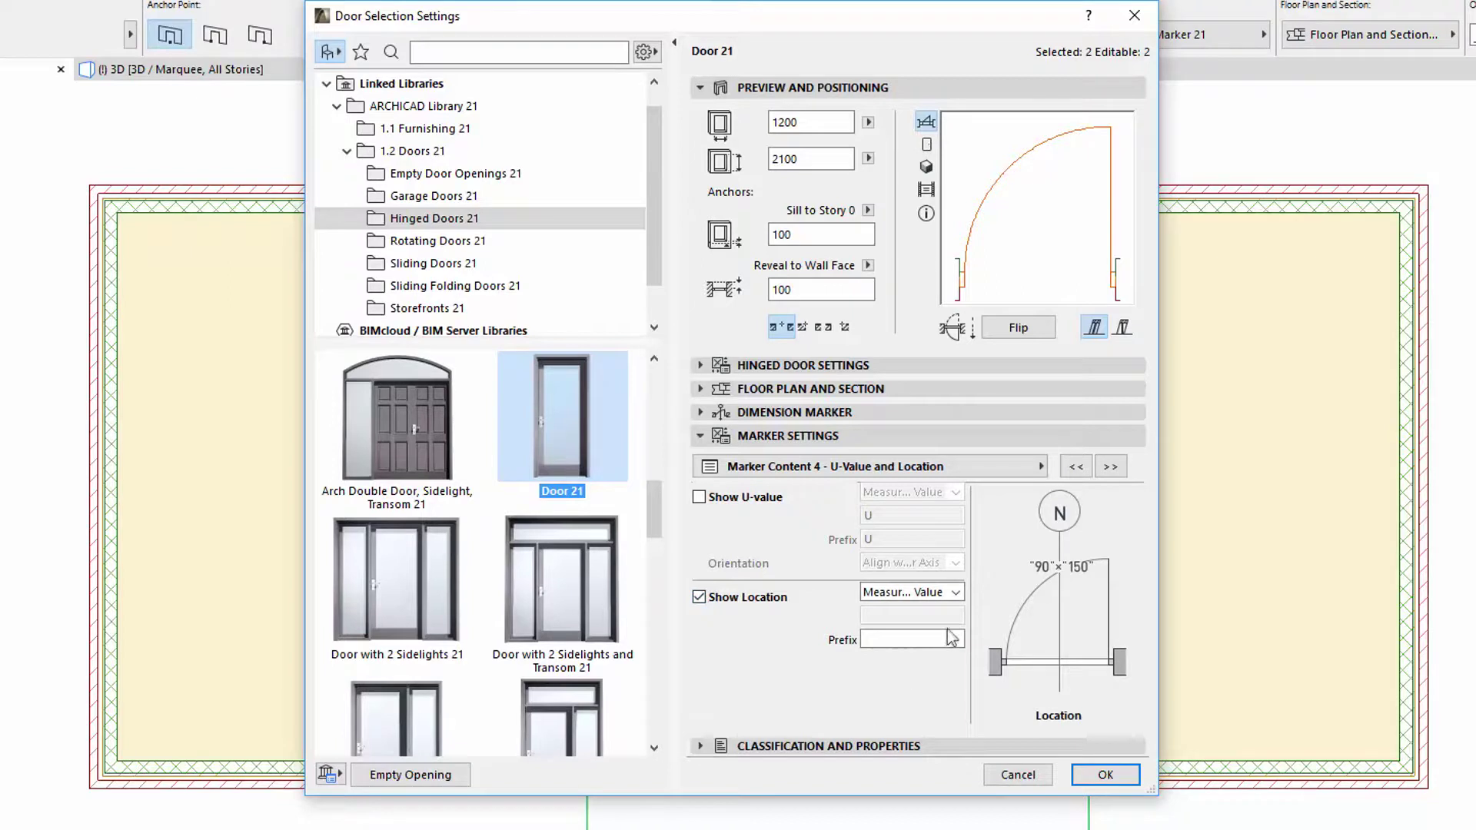
pyautogui.click(958, 592)
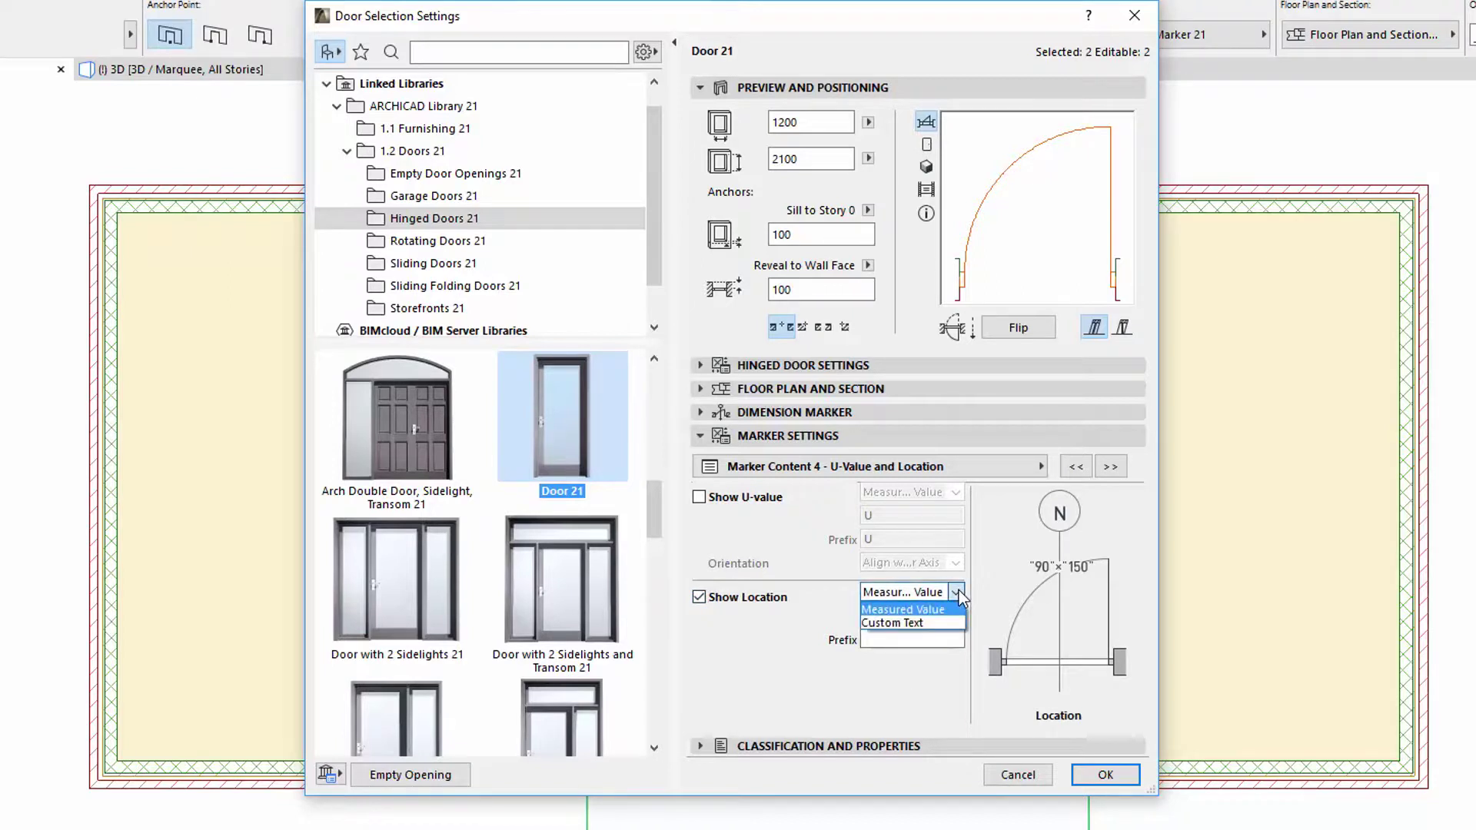
pyautogui.click(958, 625)
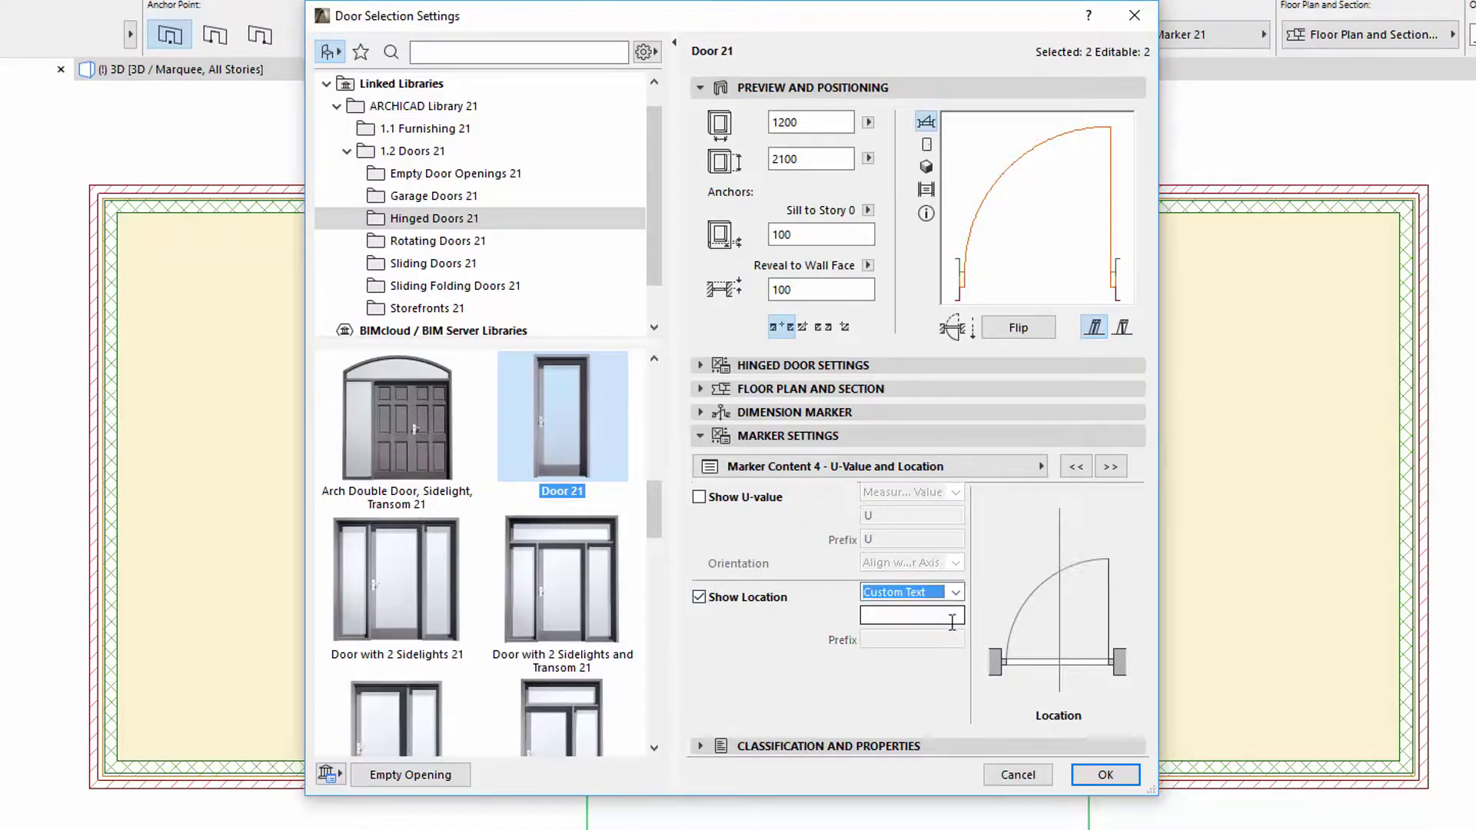
pyautogui.click(959, 592)
pyautogui.click(958, 612)
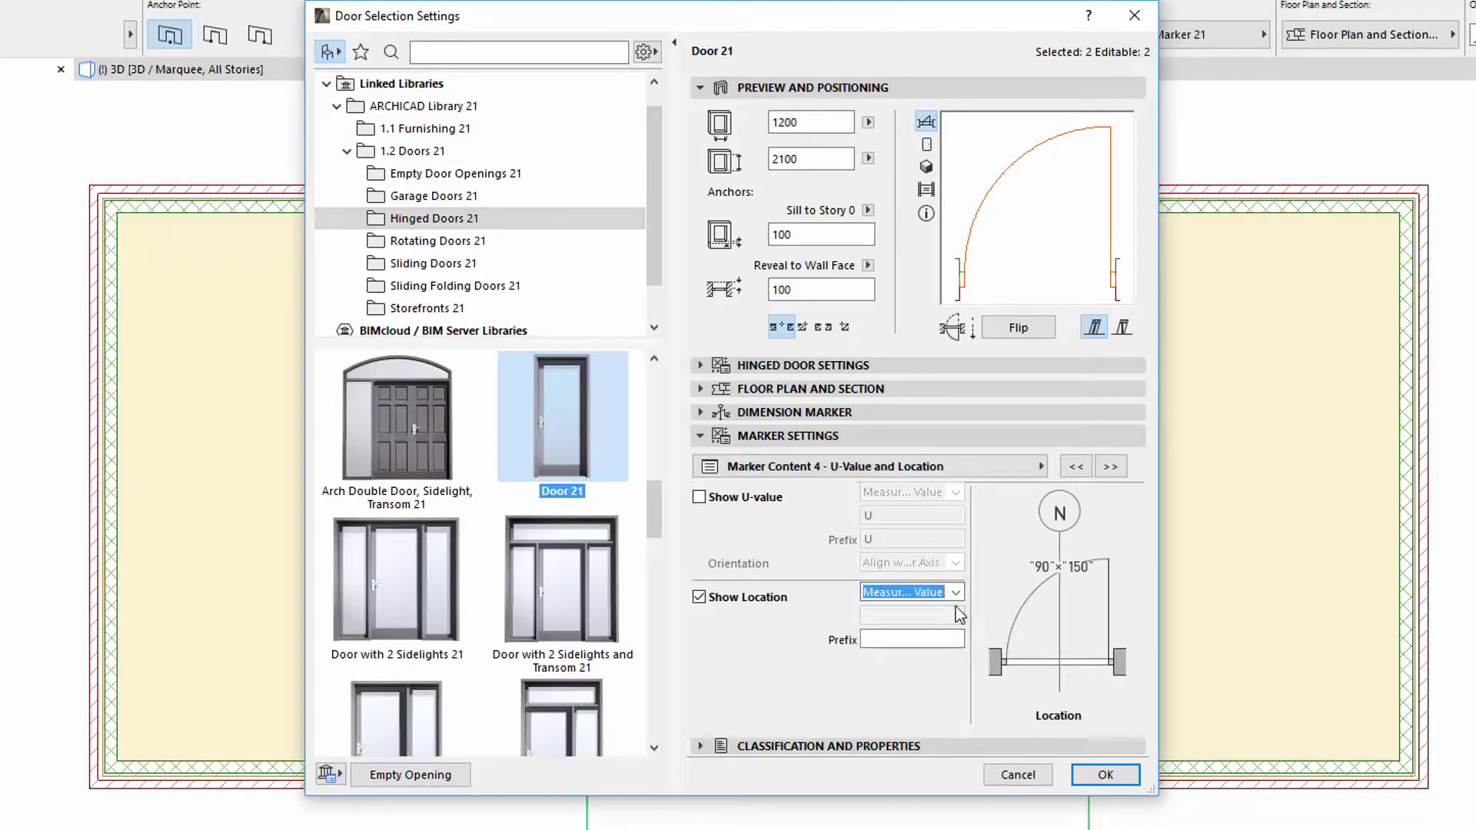
# Step: Give the location marker the prefix 'LOC:'
pyautogui.click(942, 638)
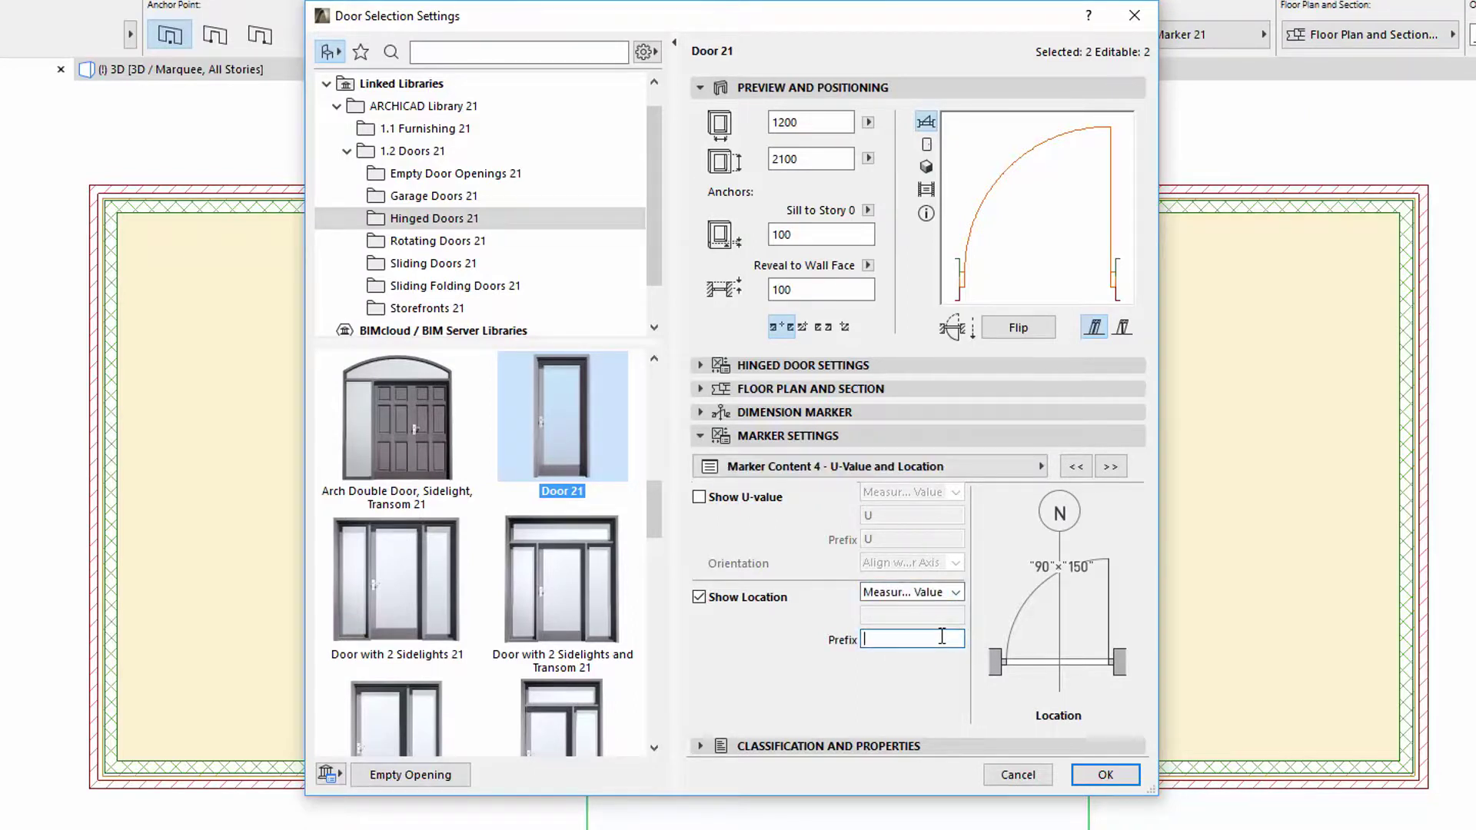
pyautogui.write('LOC:')
pyautogui.press('Return')
pyautogui.click(893, 435)
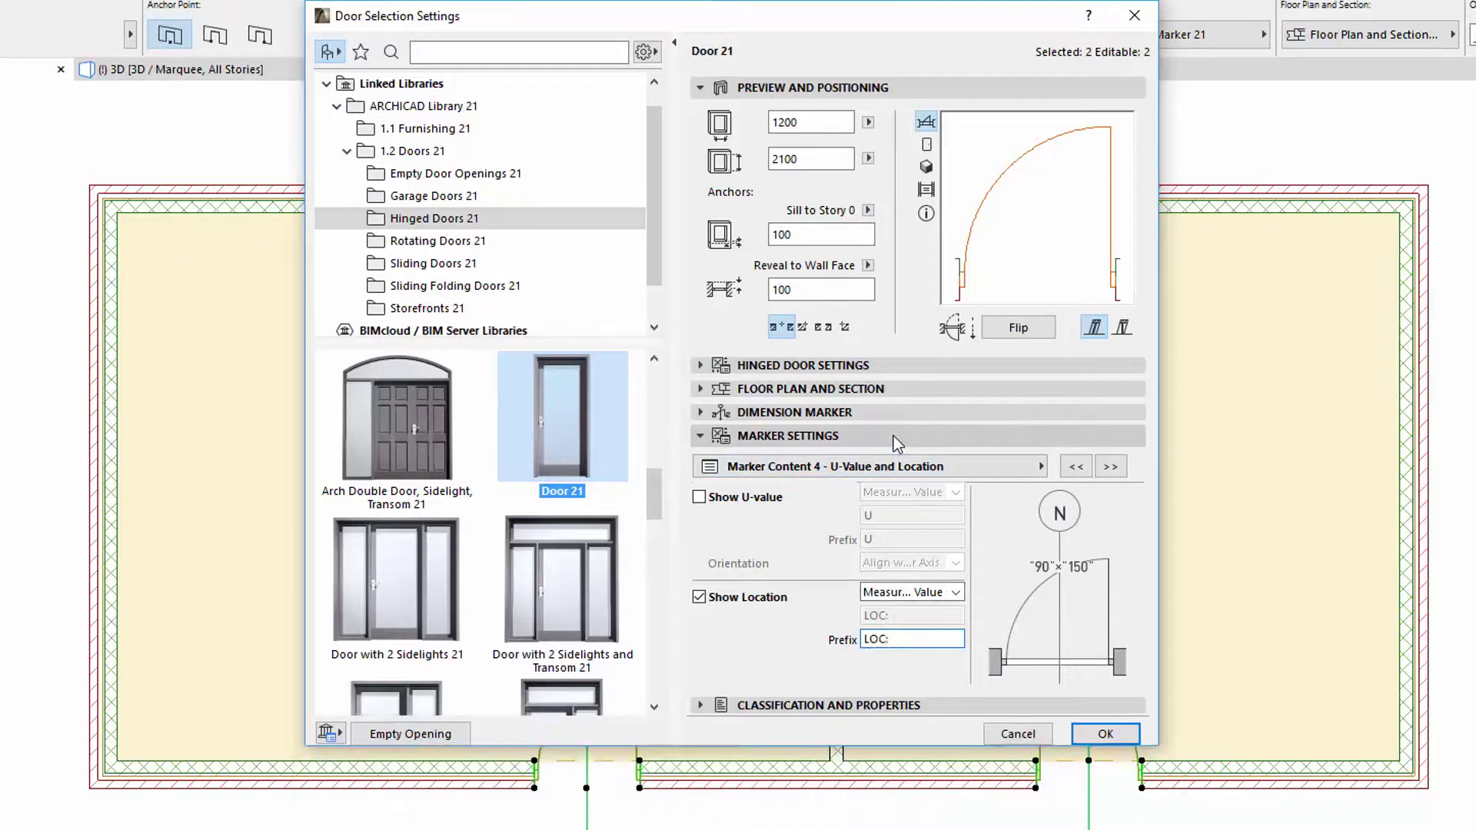
pyautogui.click(884, 365)
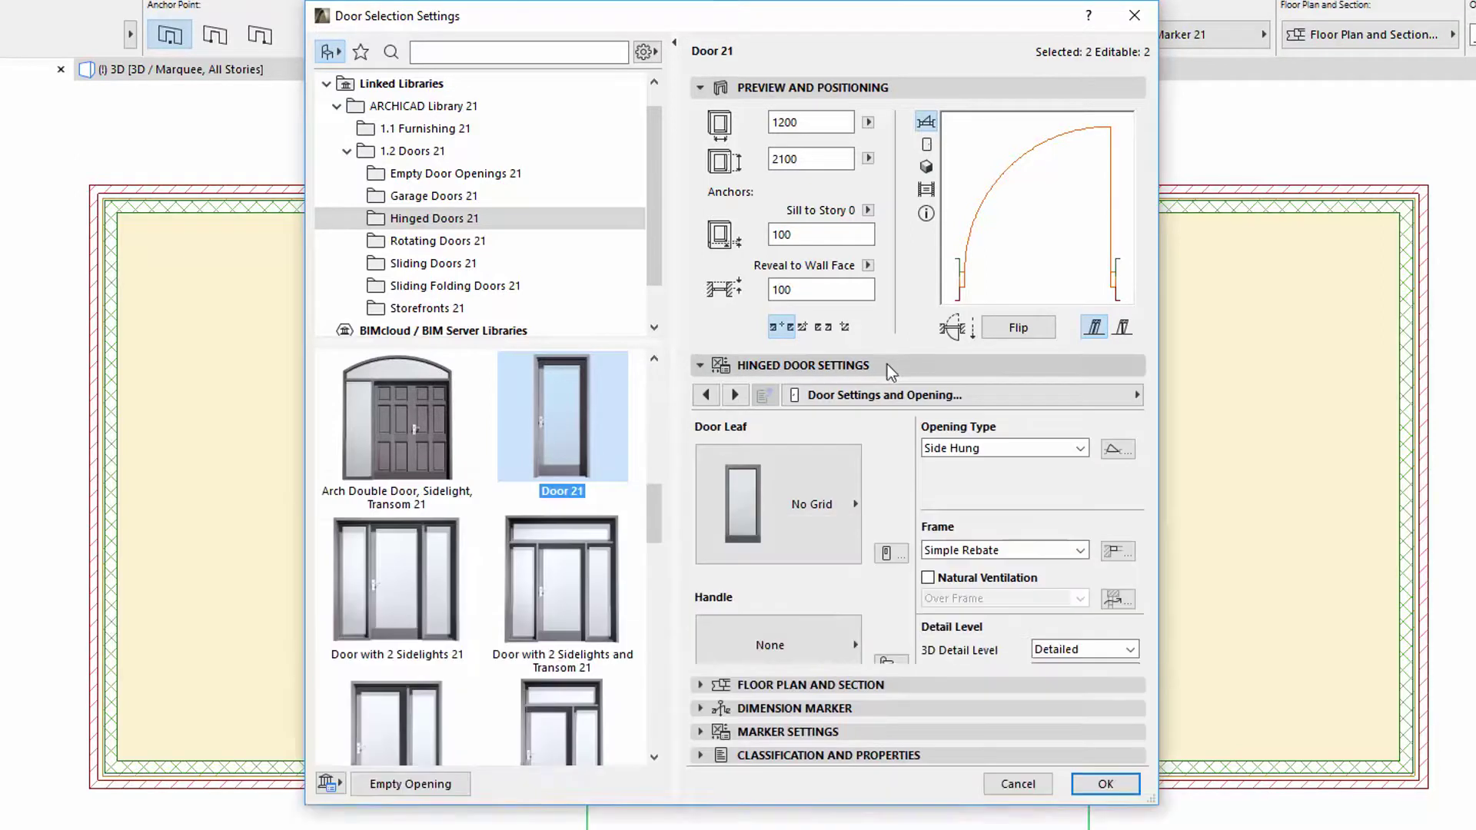
# Step: On the hinged door Descriptions page, set 'Location as' to Room Name
pyautogui.click(922, 395)
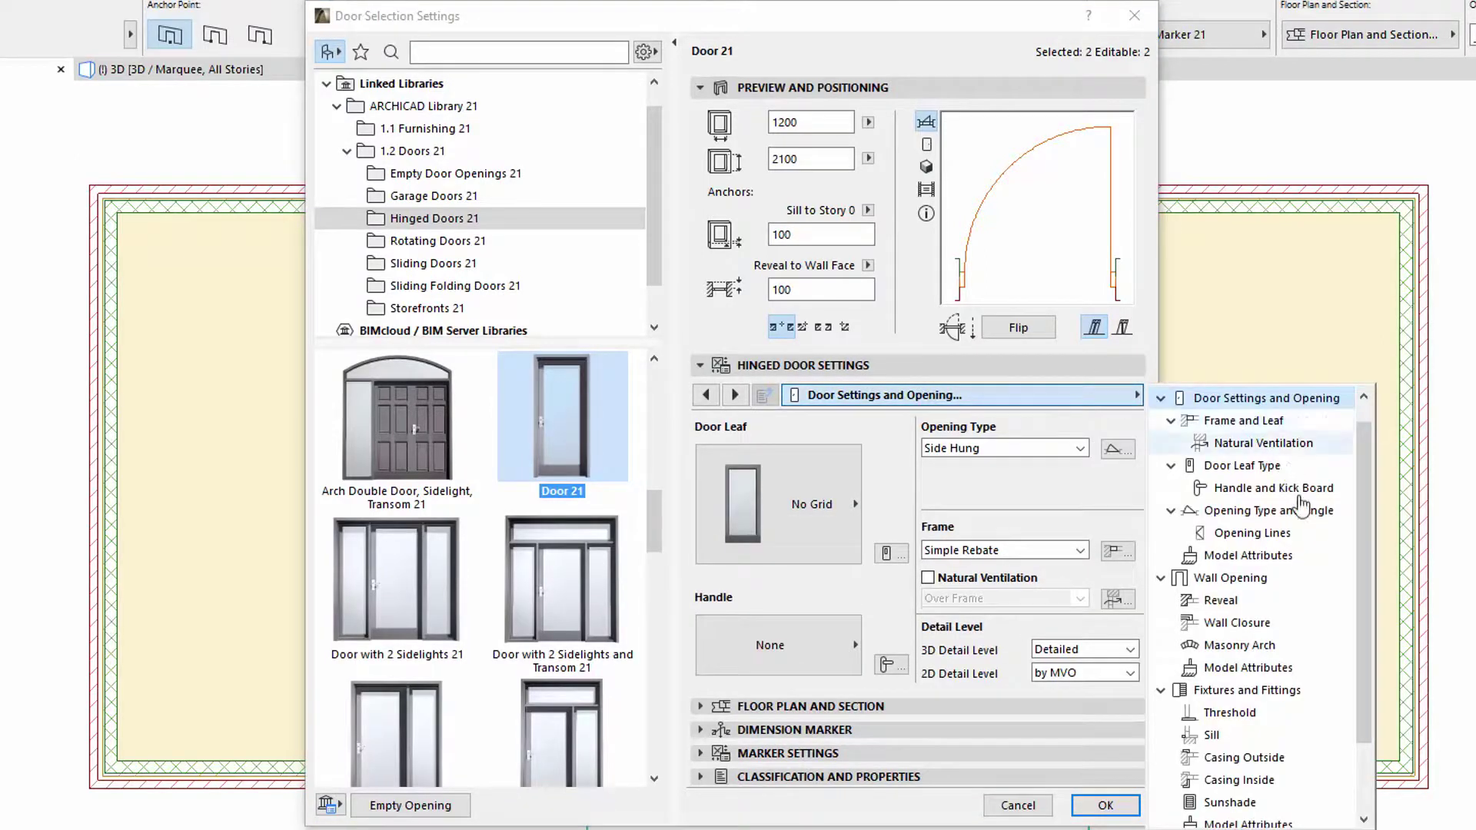
pyautogui.scroll(-2, 1303, 578)
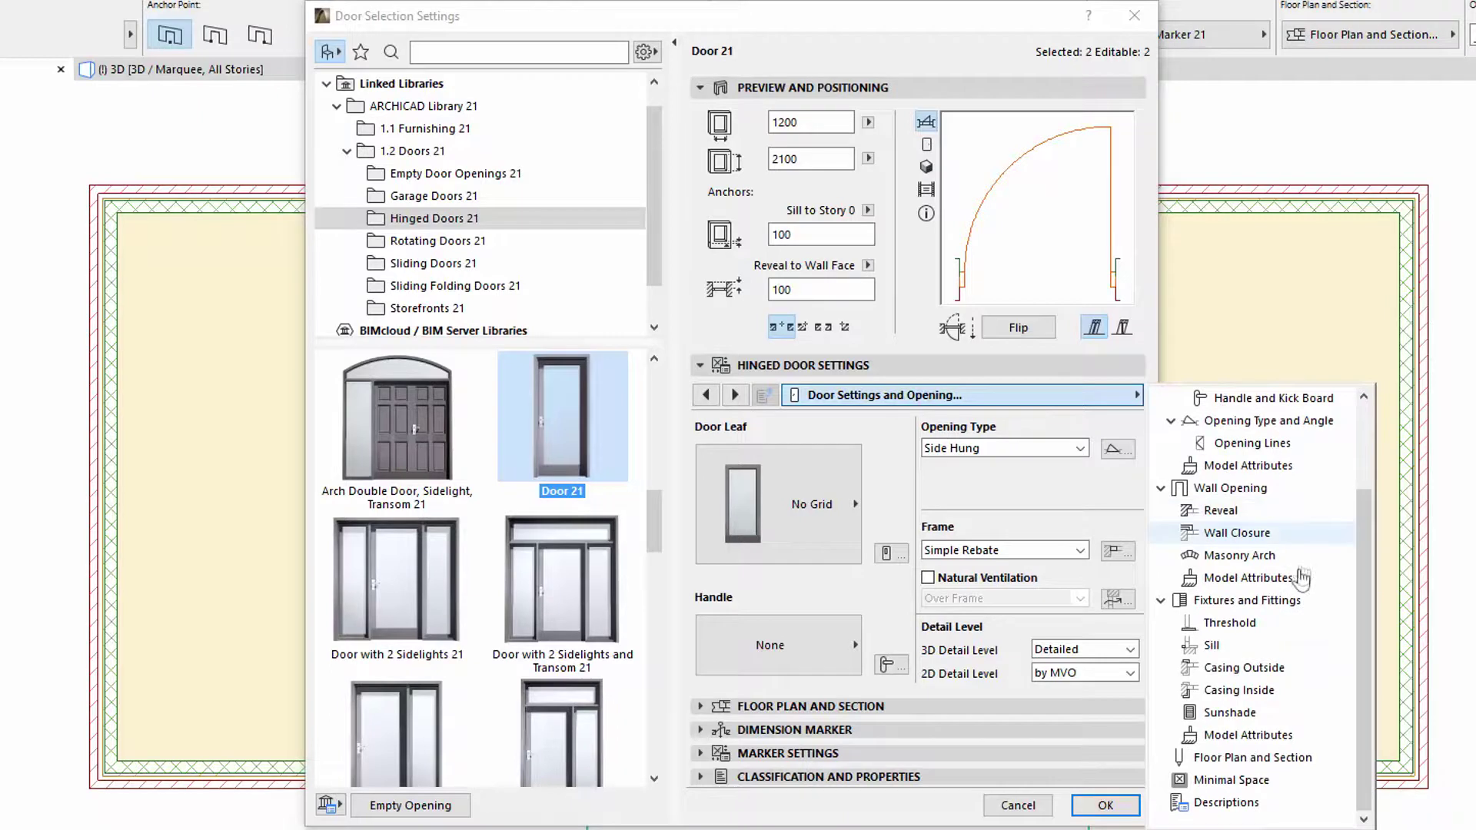
pyautogui.click(1291, 808)
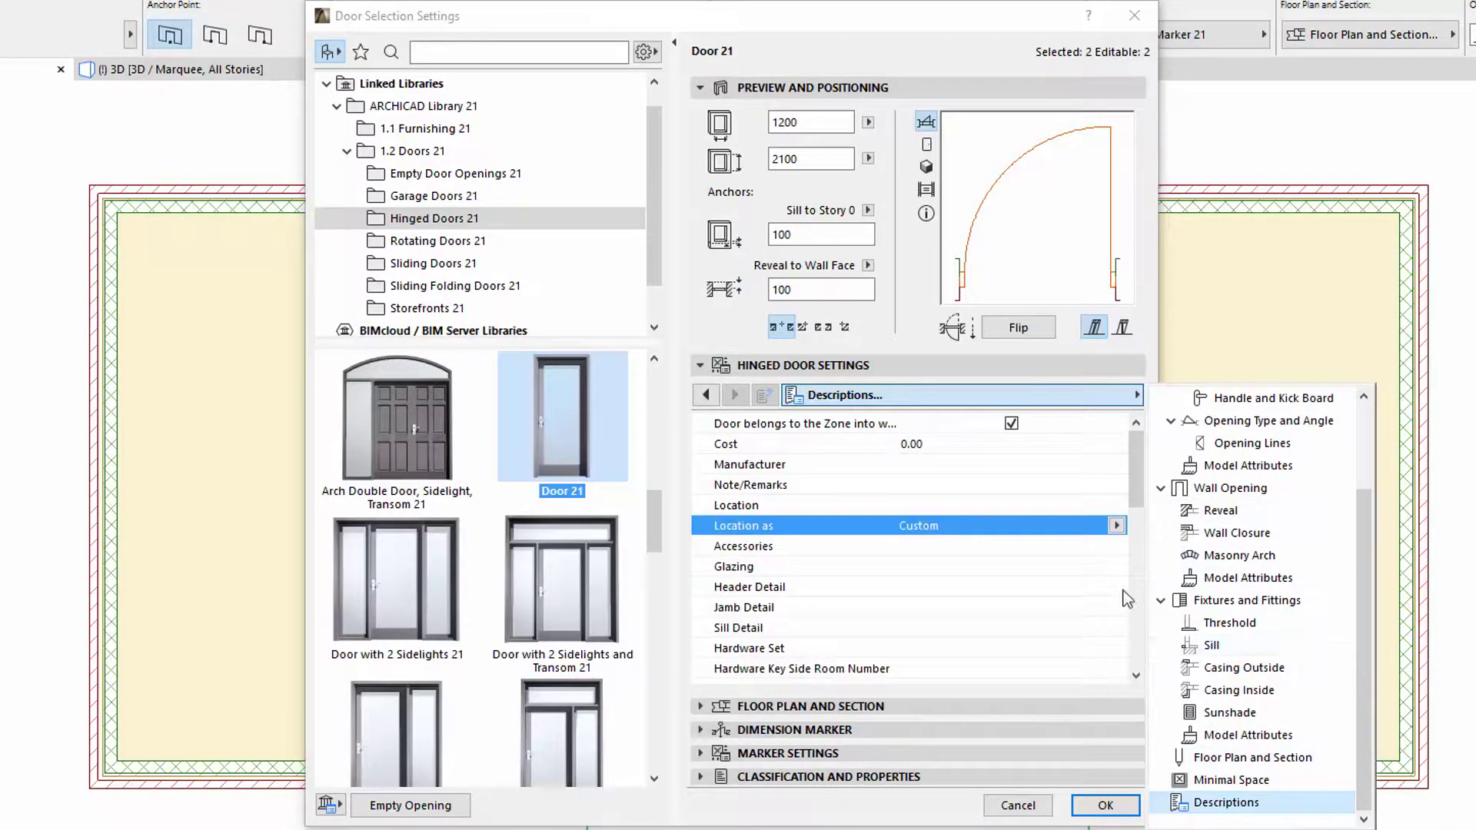
pyautogui.click(1117, 525)
pyautogui.click(1116, 525)
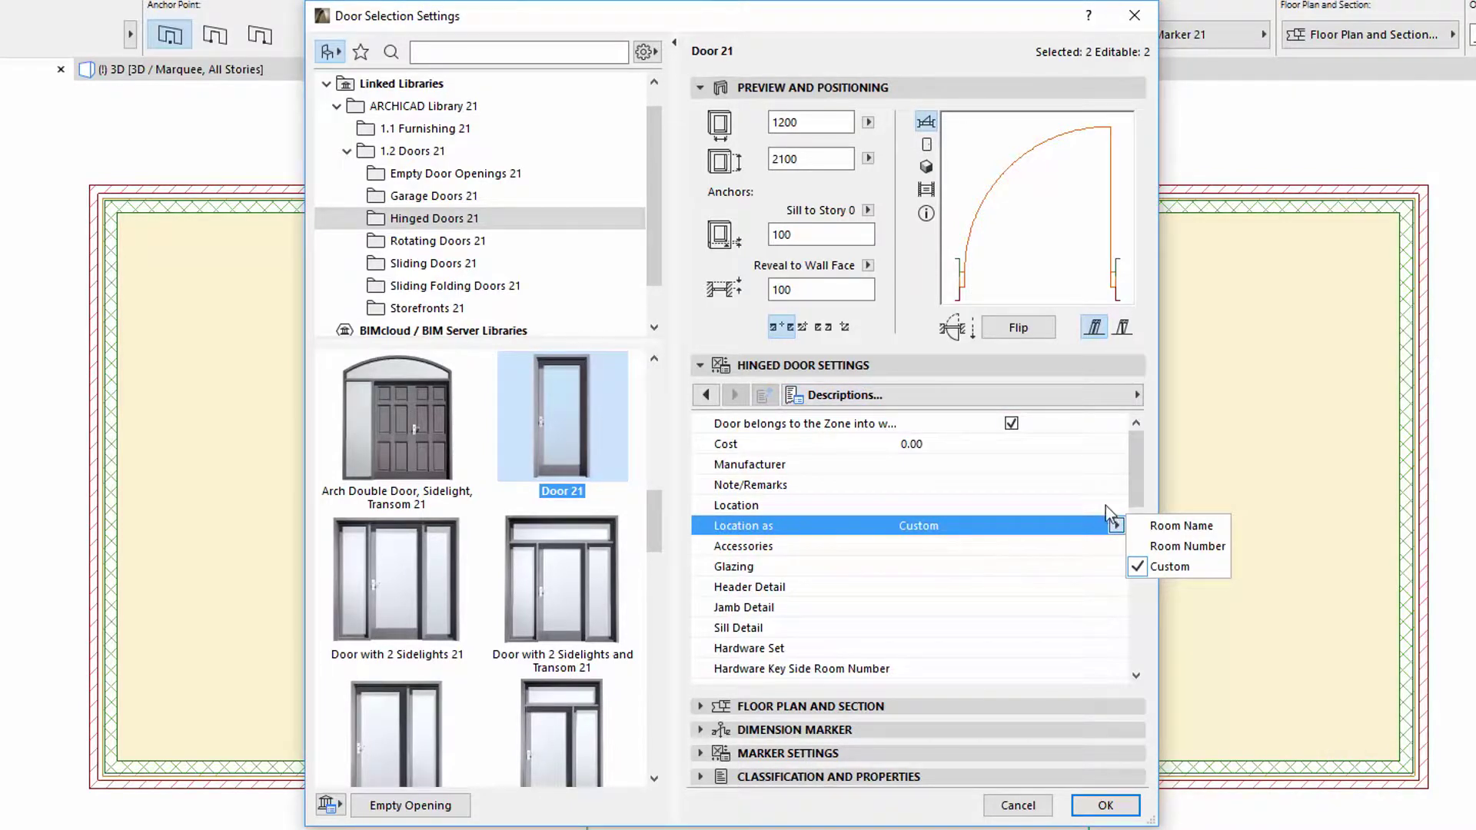
pyautogui.click(1096, 500)
pyautogui.click(1079, 505)
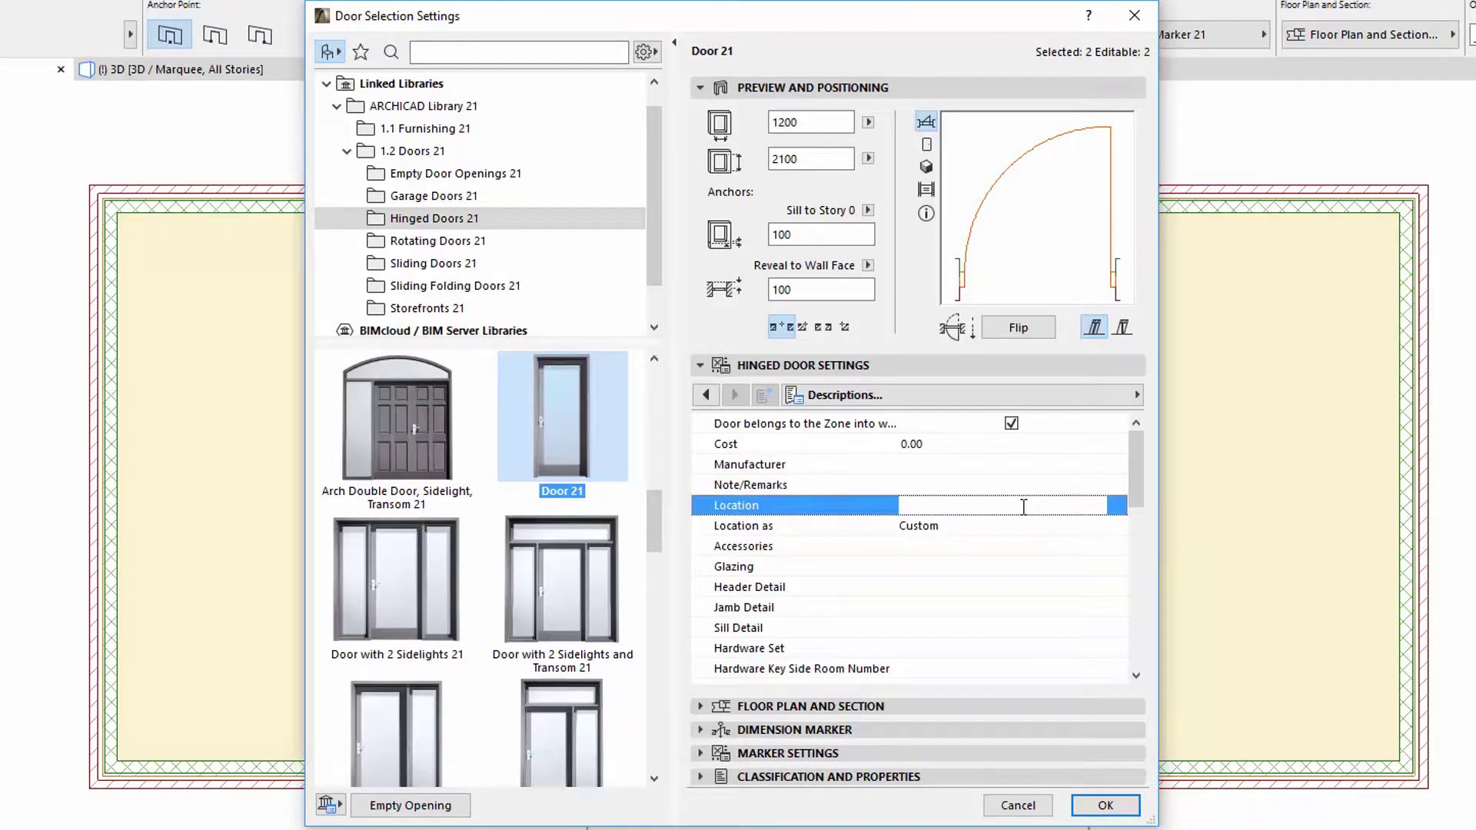
pyautogui.click(1115, 526)
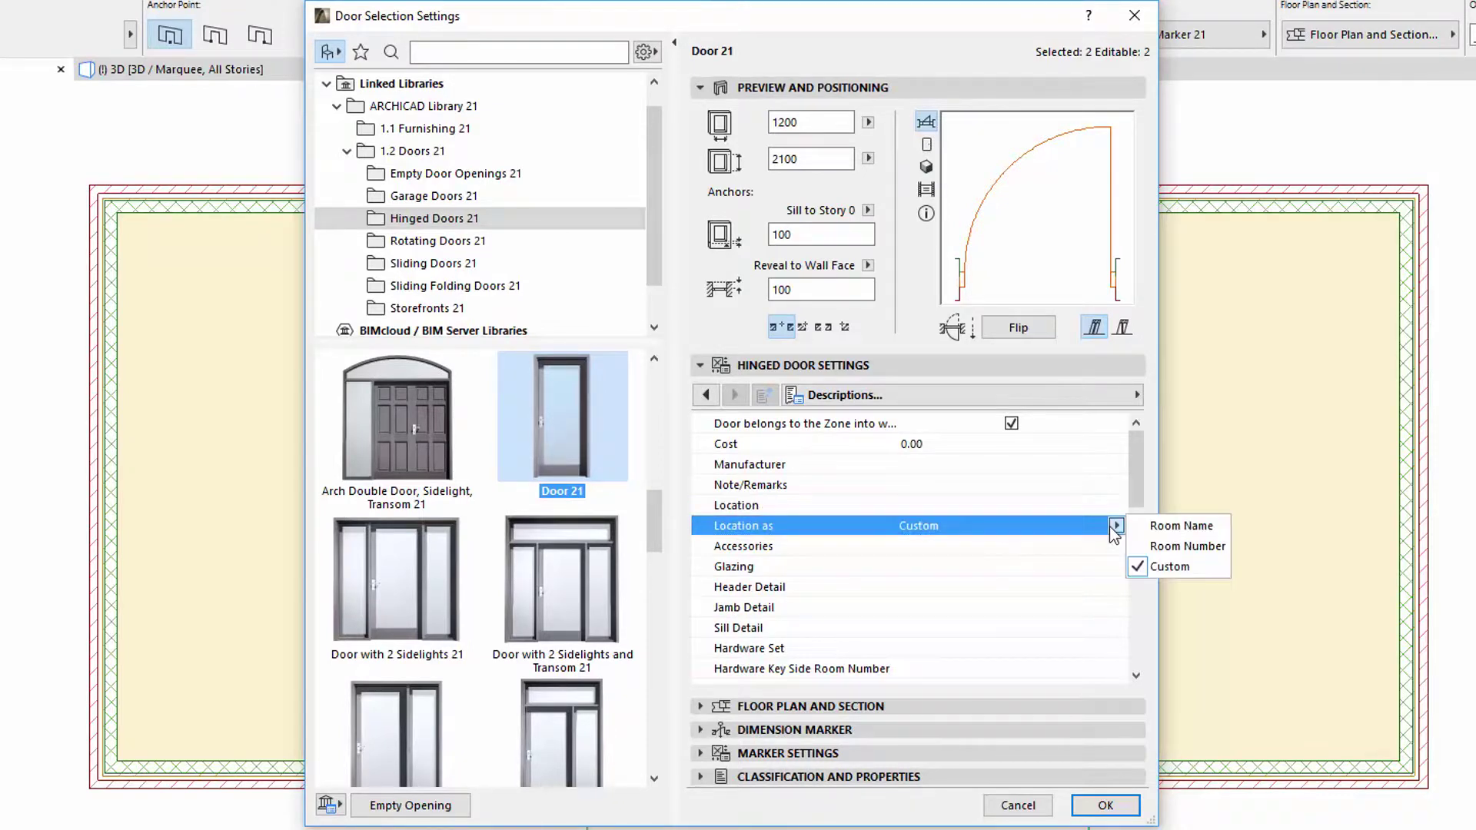
pyautogui.click(1221, 527)
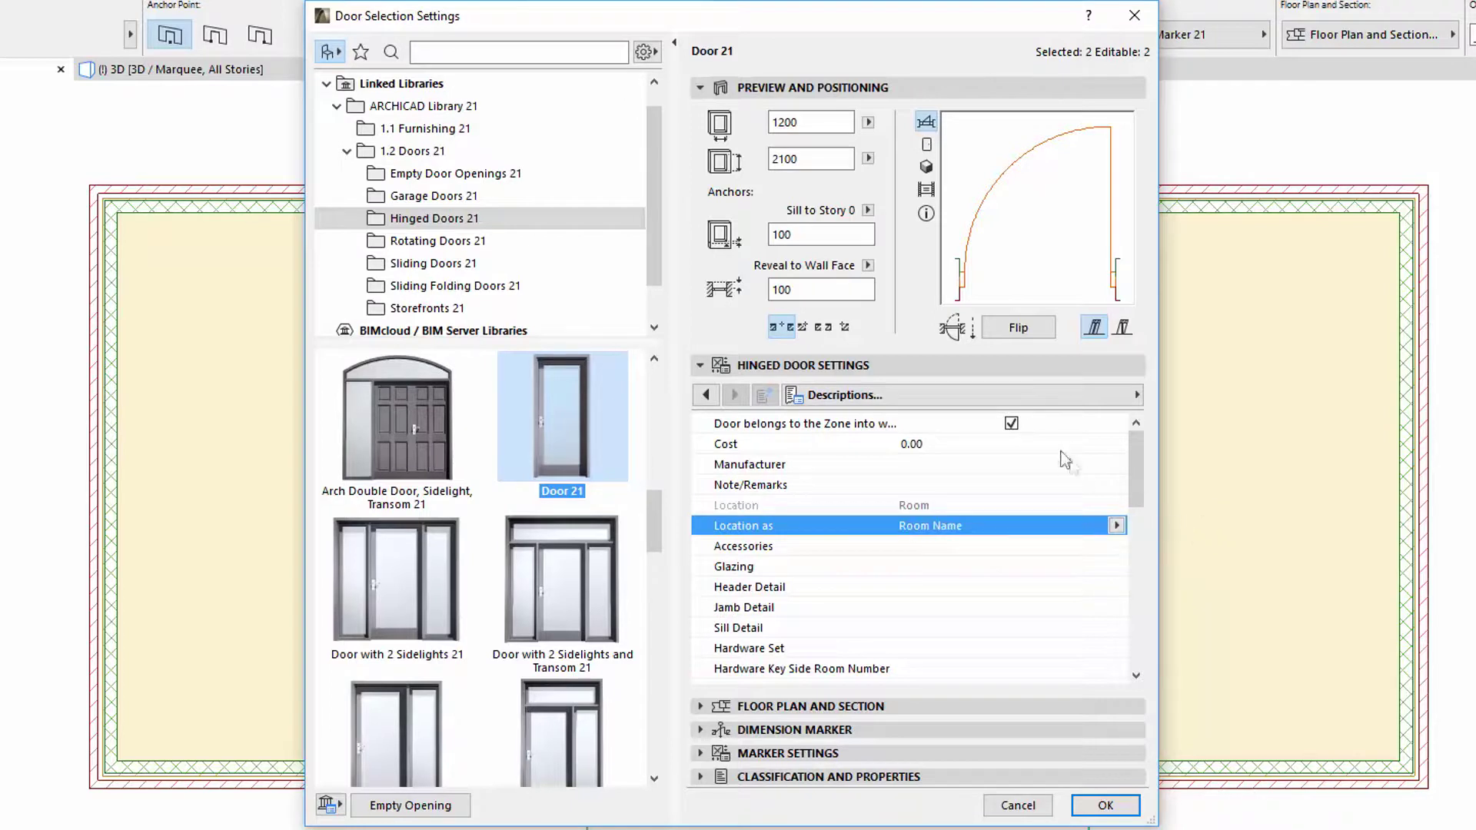
pyautogui.click(1013, 366)
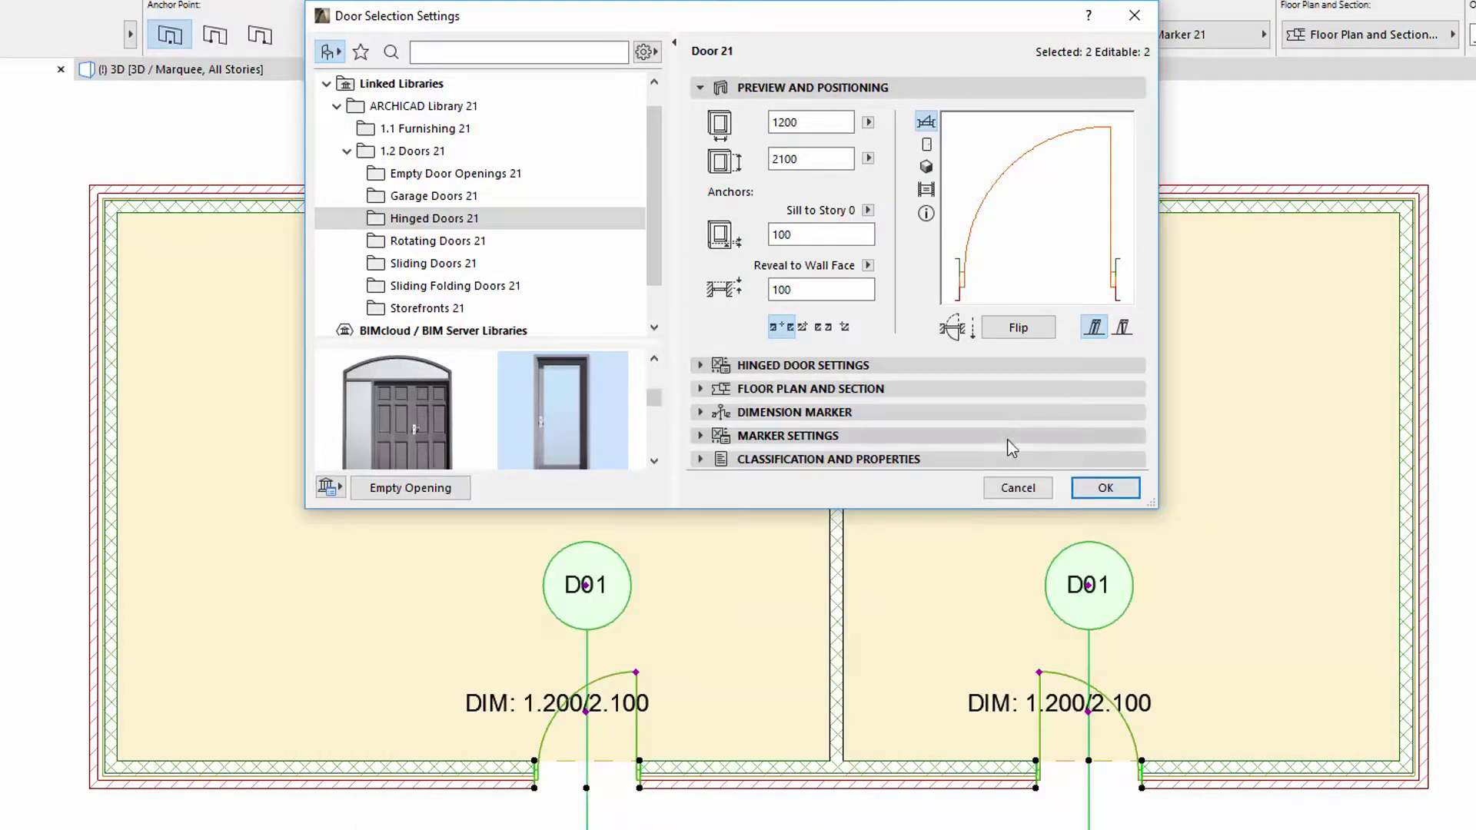
# Step: Apply the LOC: location settings to both doors and bring their settings back up
pyautogui.click(1011, 438)
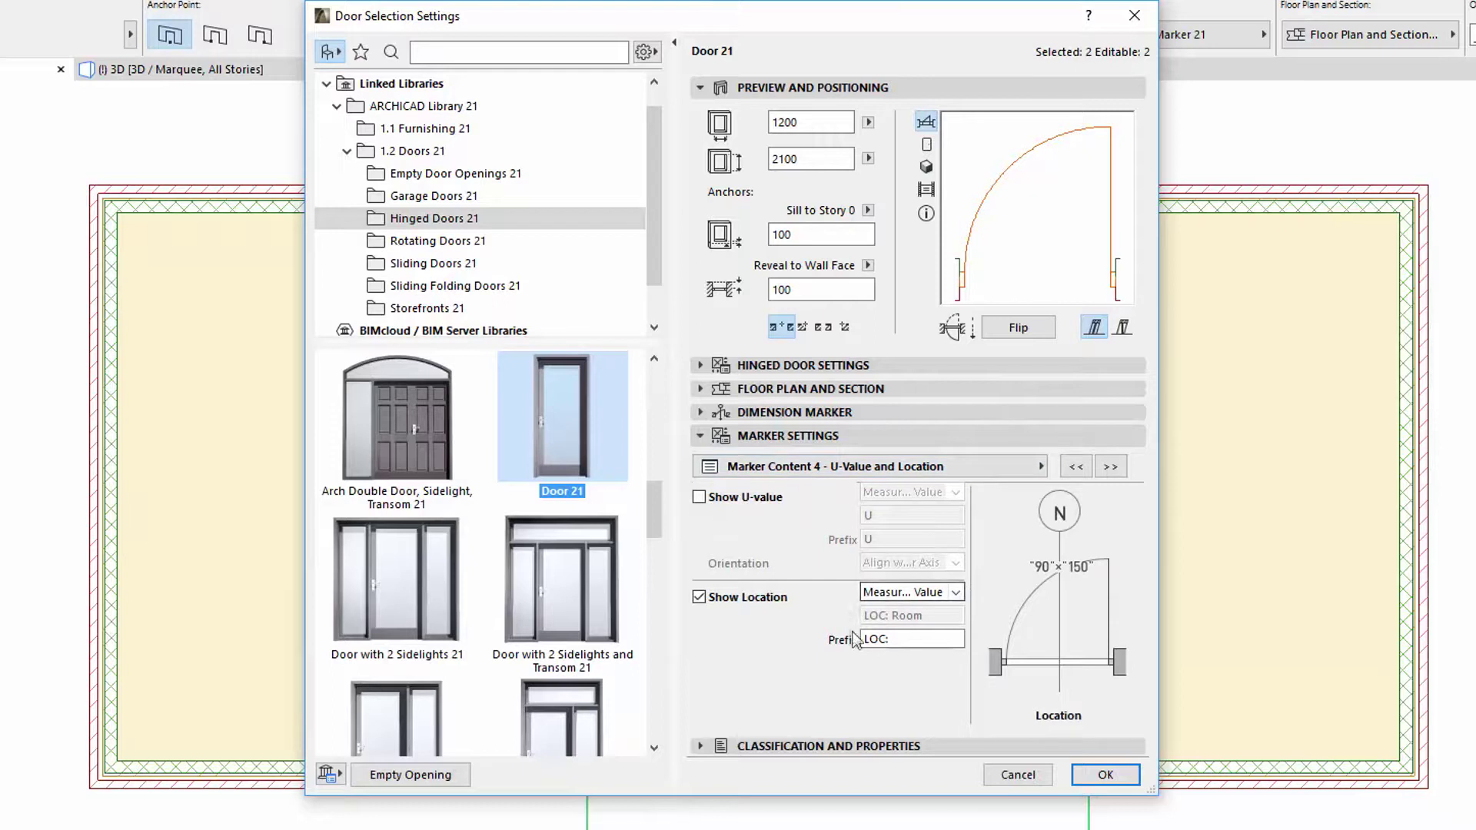
pyautogui.click(916, 638)
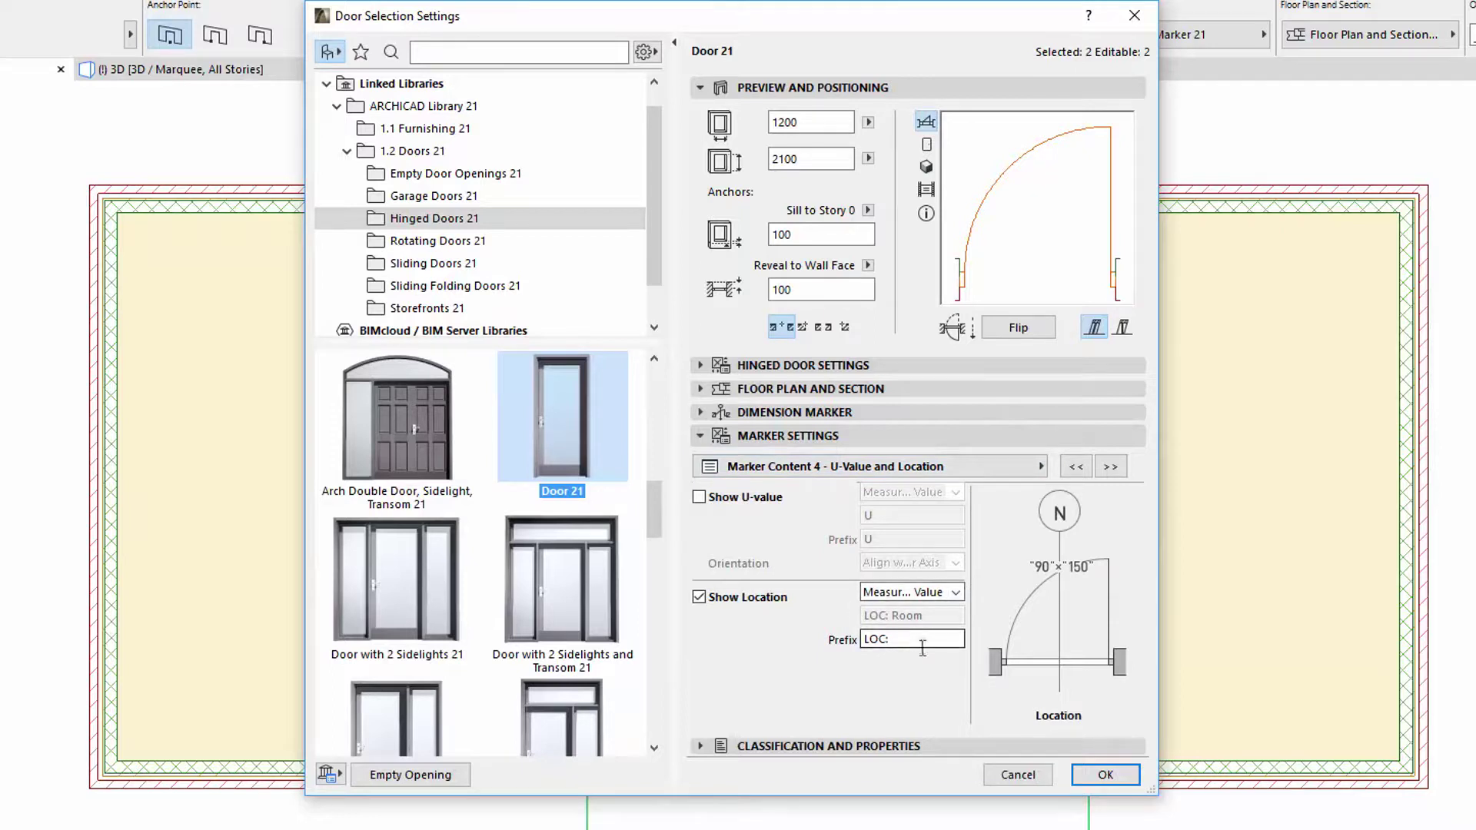
pyautogui.click(1107, 774)
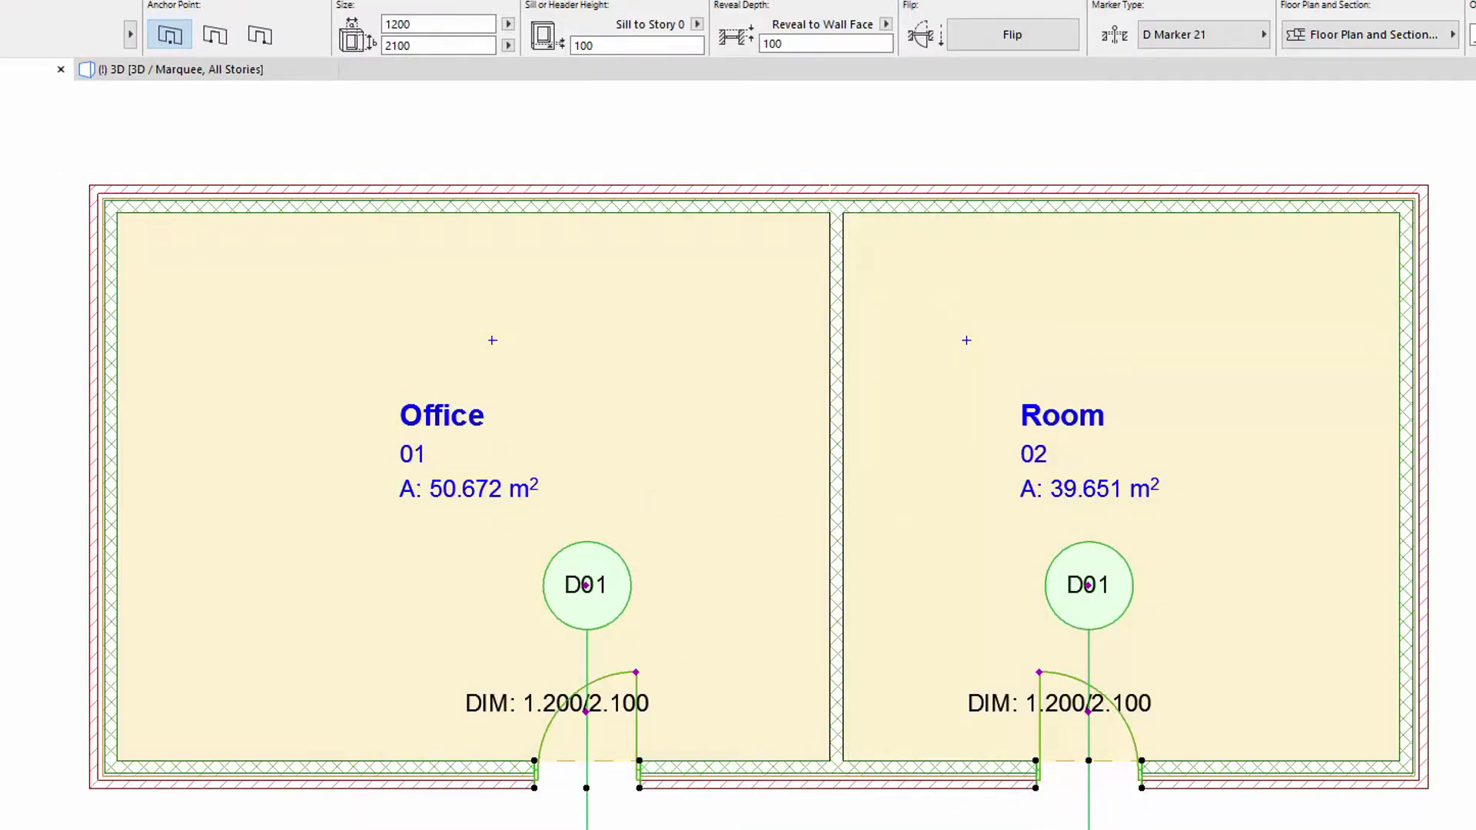
pyautogui.hotkey('ctrl', 't')
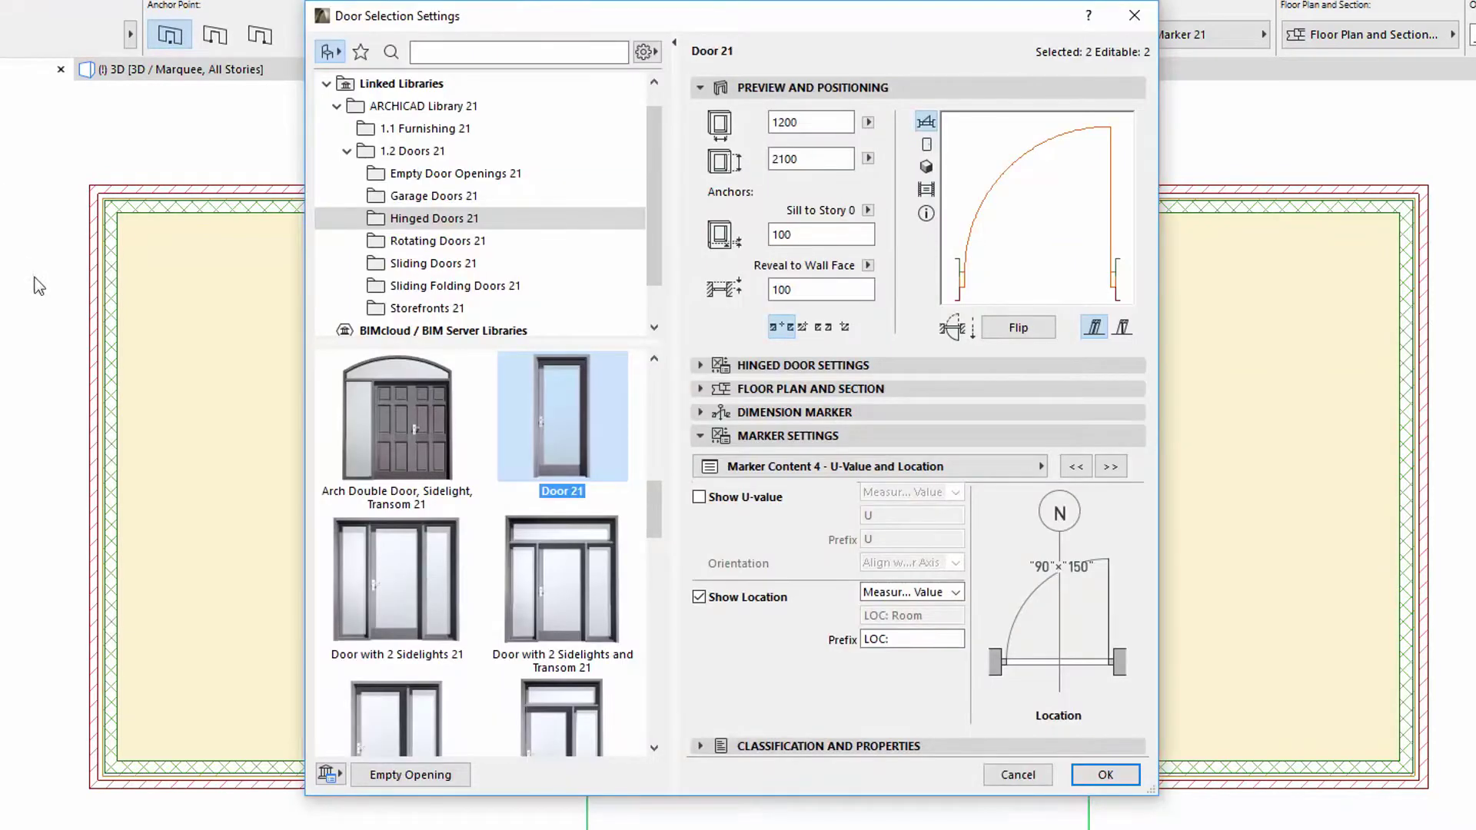
# Step: Switch the door marker type to Door Stamp 21
pyautogui.click(822, 436)
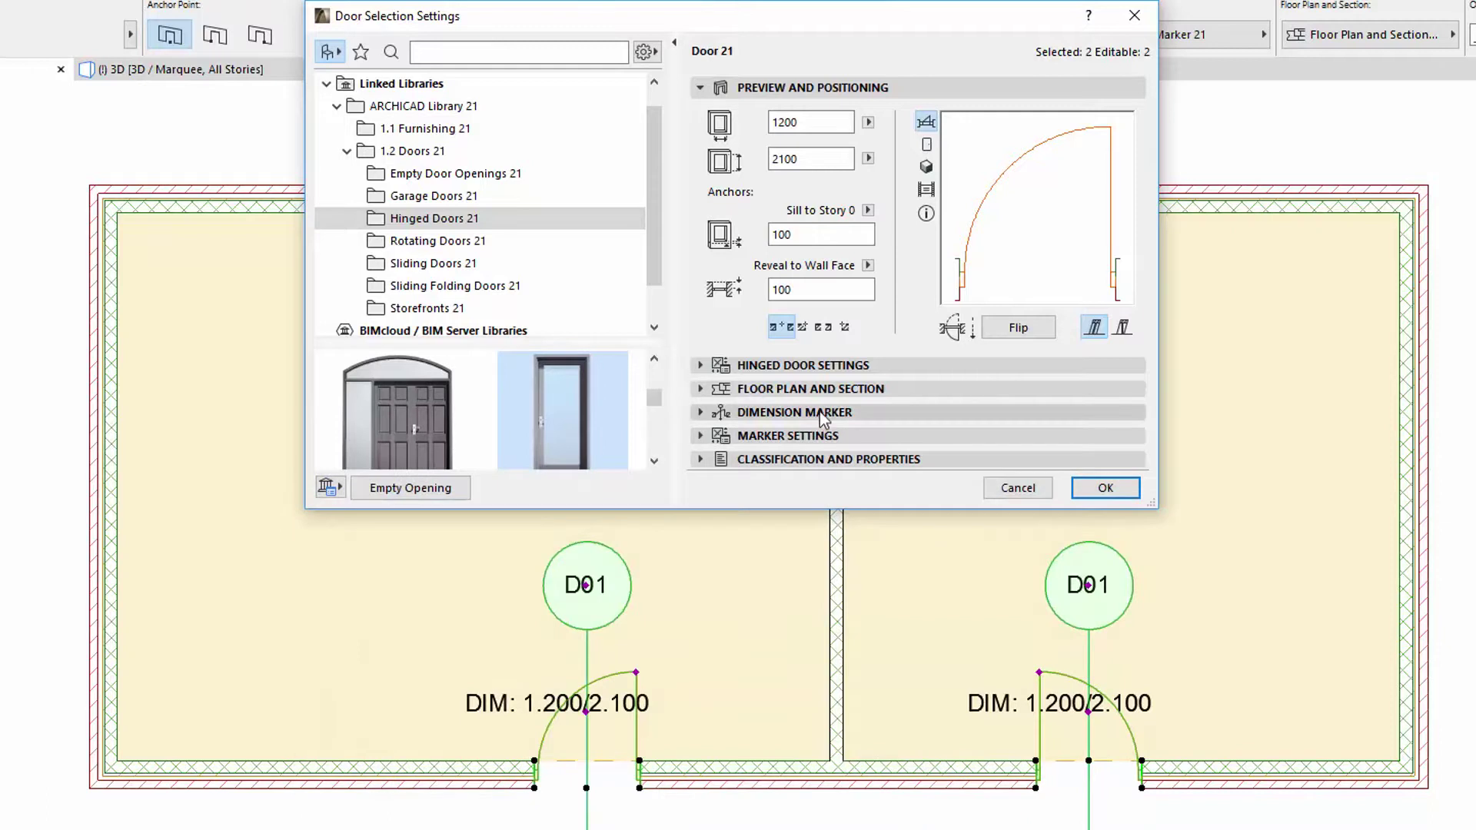
pyautogui.click(821, 412)
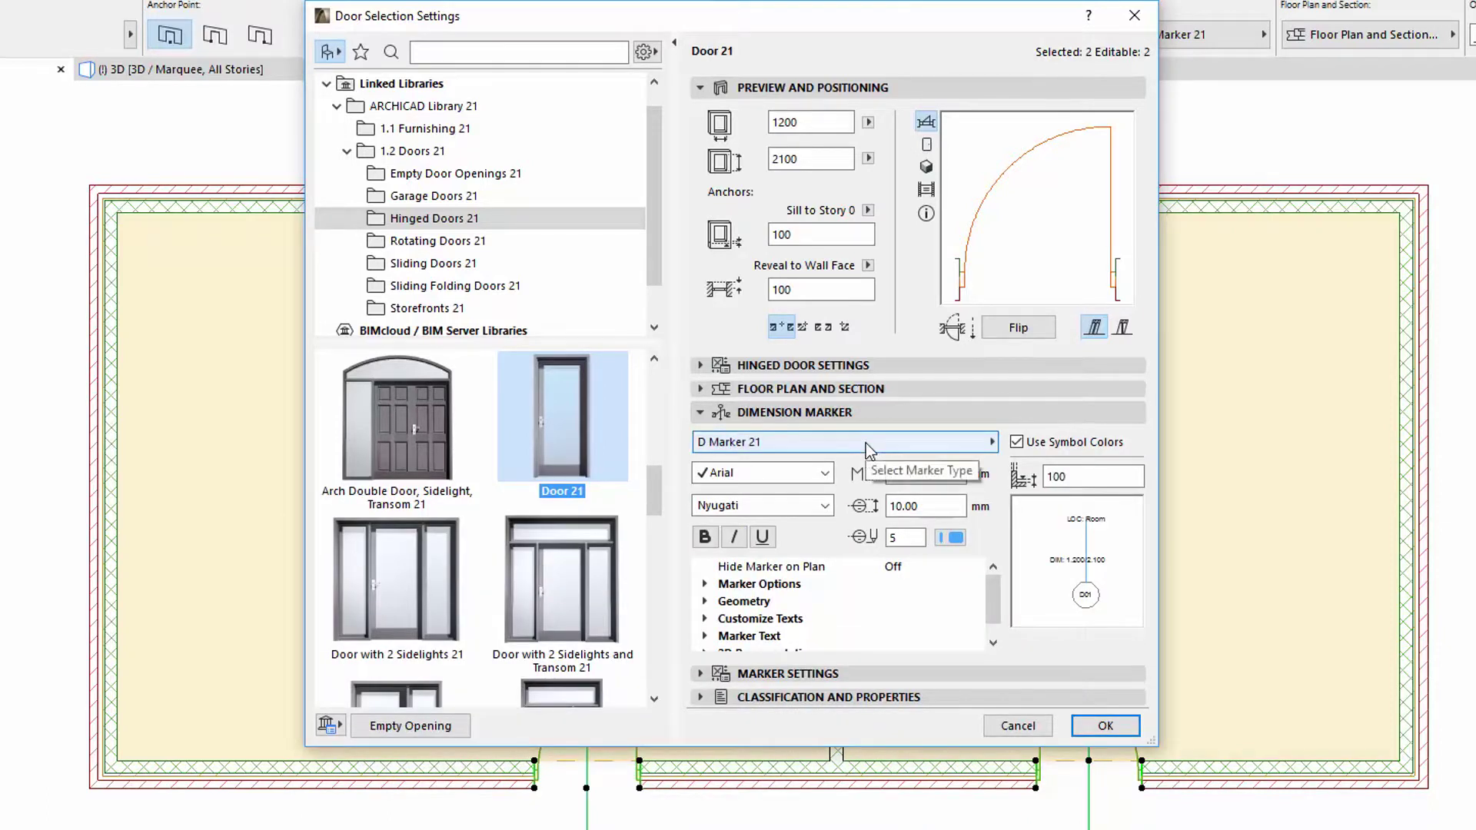
pyautogui.click(866, 442)
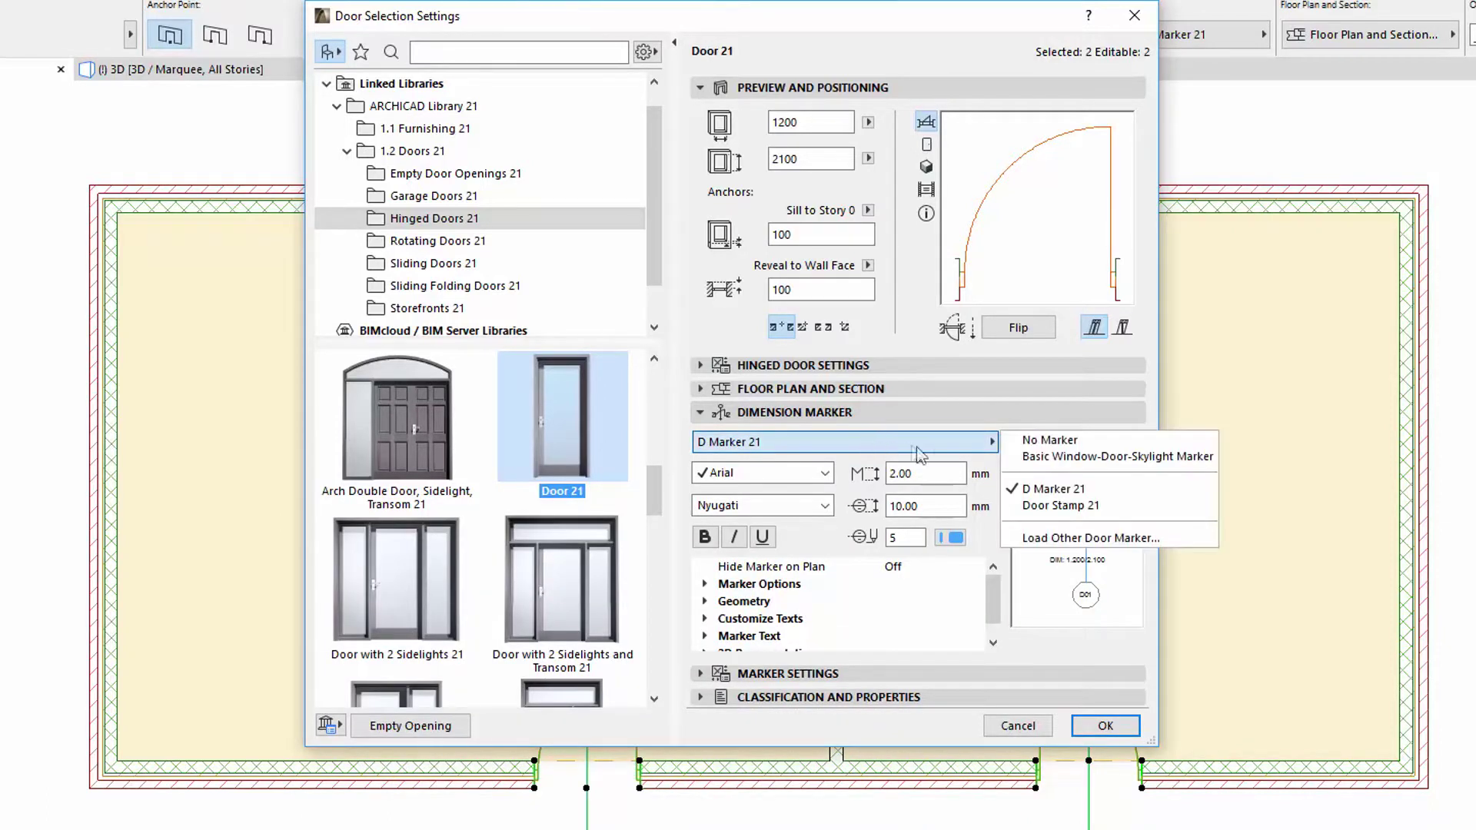
pyautogui.click(1082, 504)
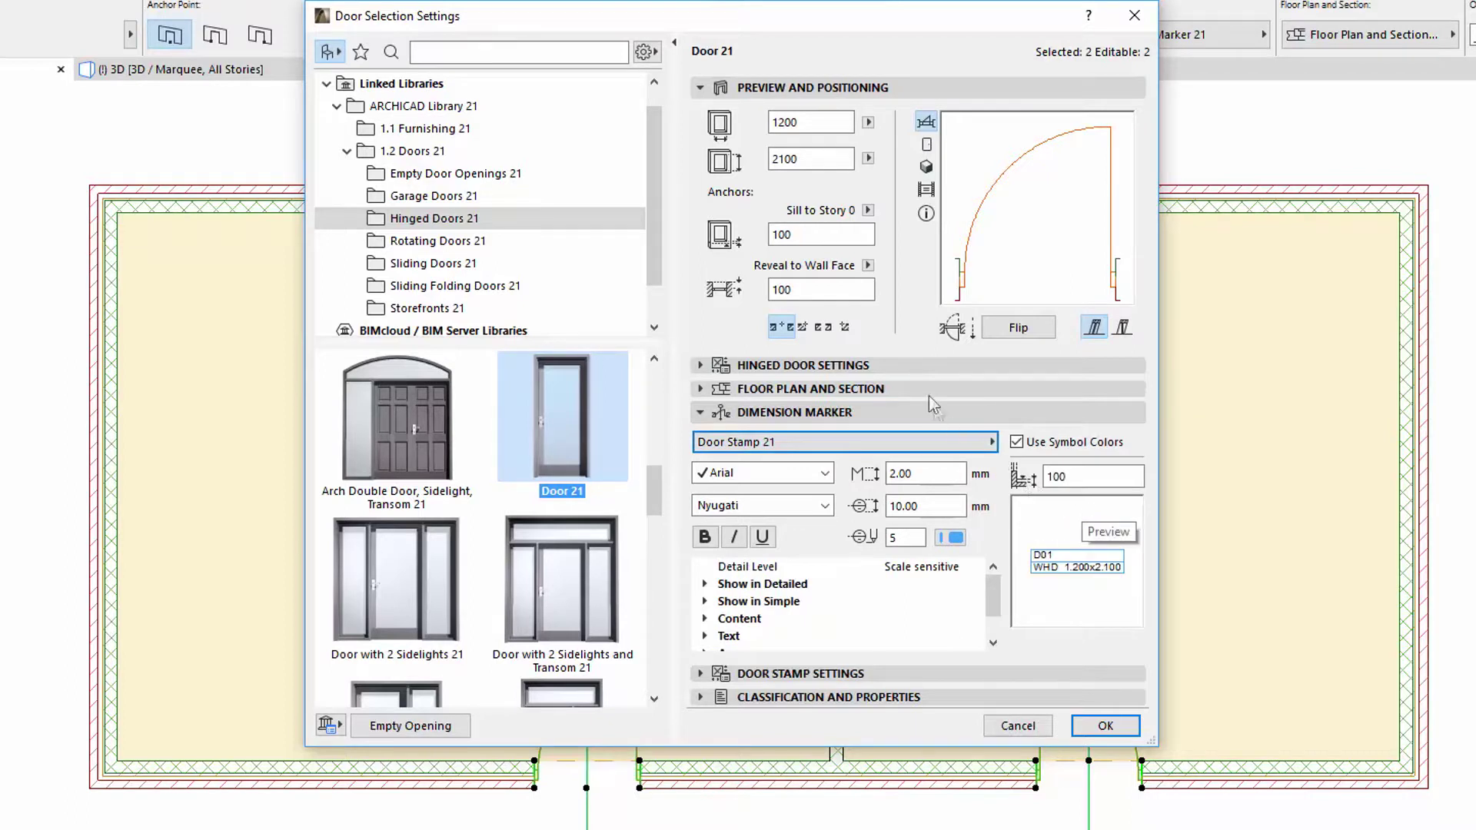
# Step: Add sill height and room location to the door stamp and apply to both doors
pyautogui.click(845, 88)
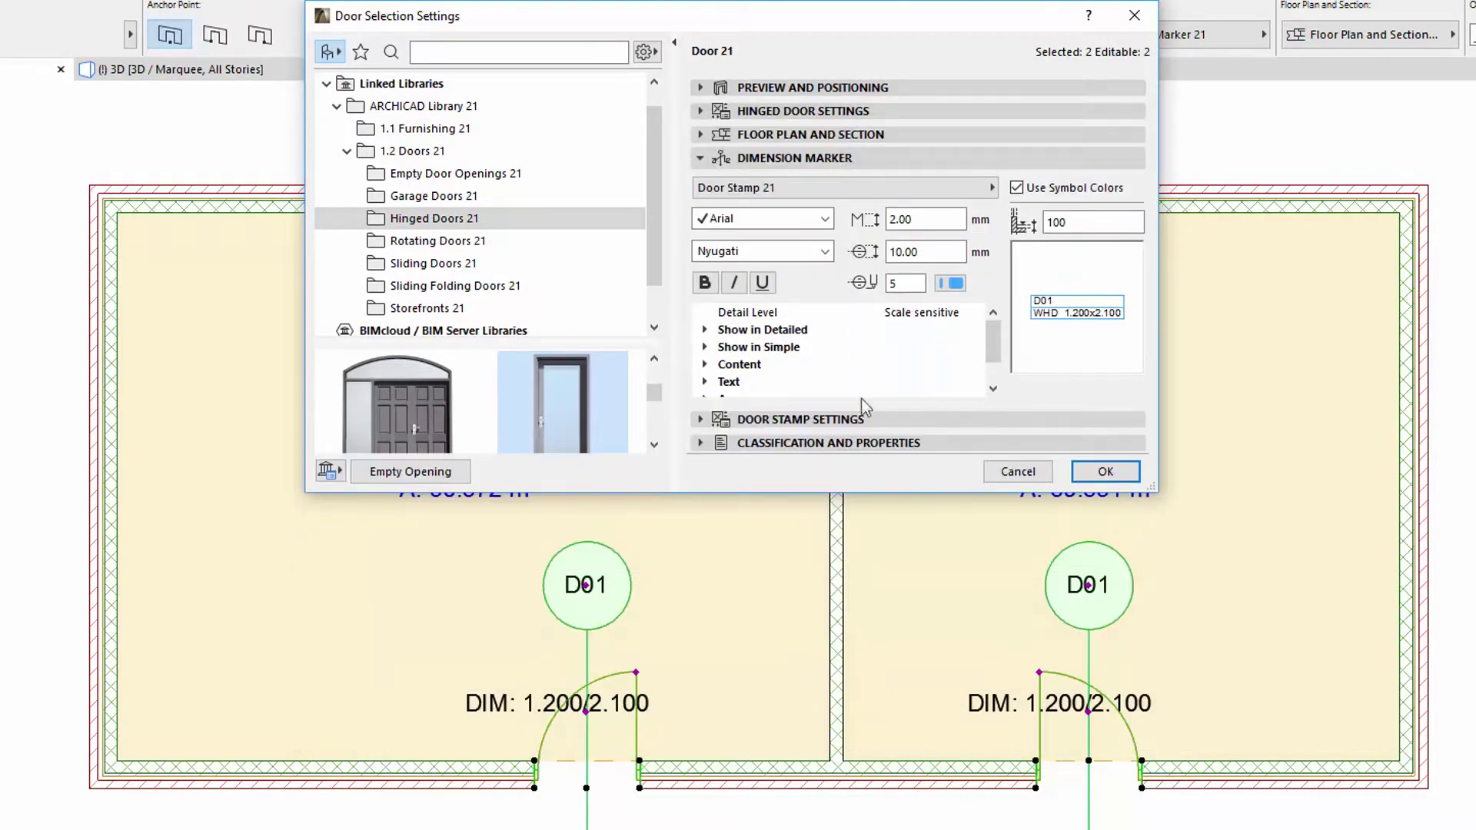
pyautogui.click(875, 418)
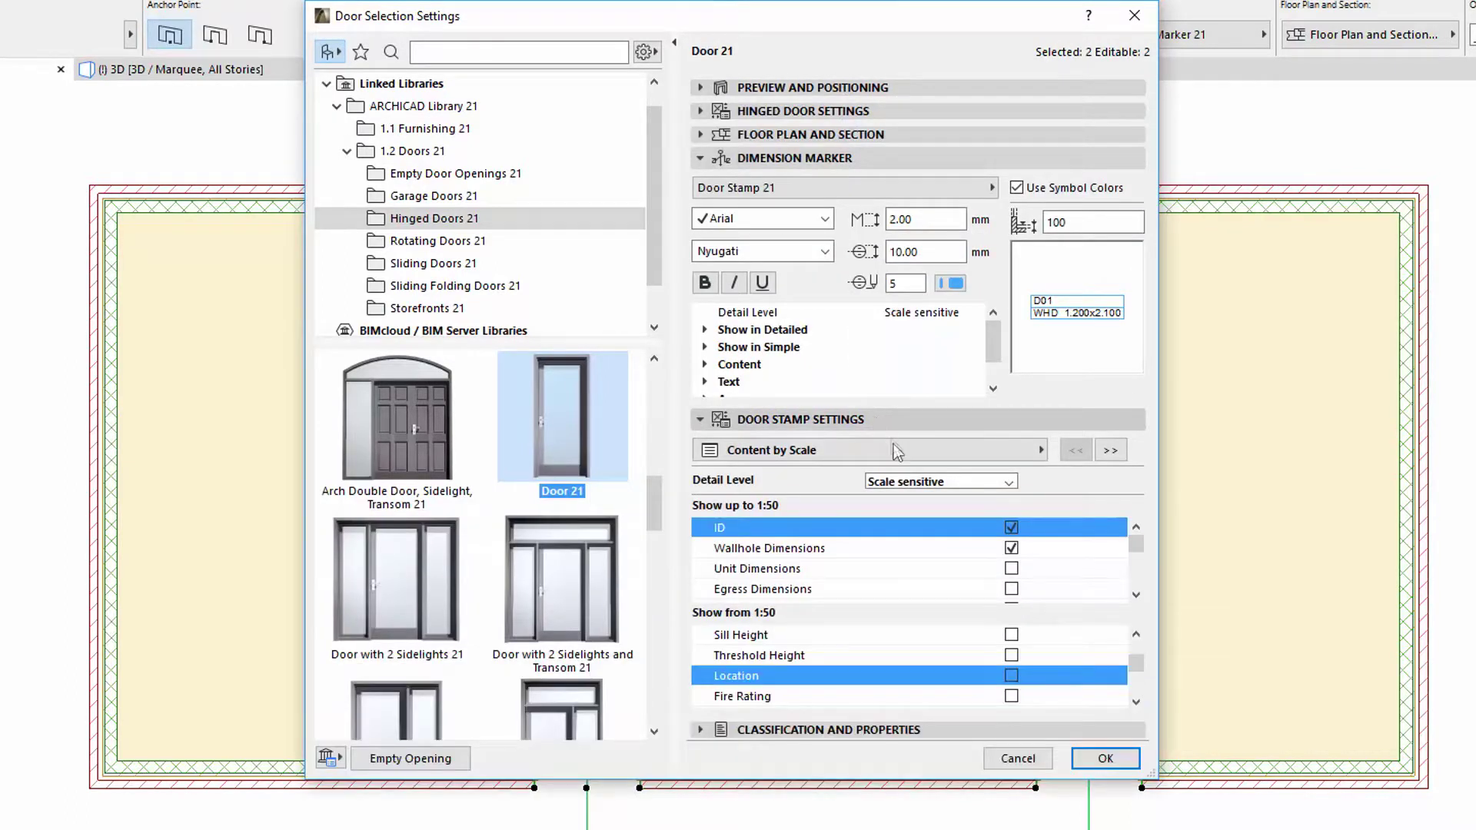
pyautogui.click(1012, 635)
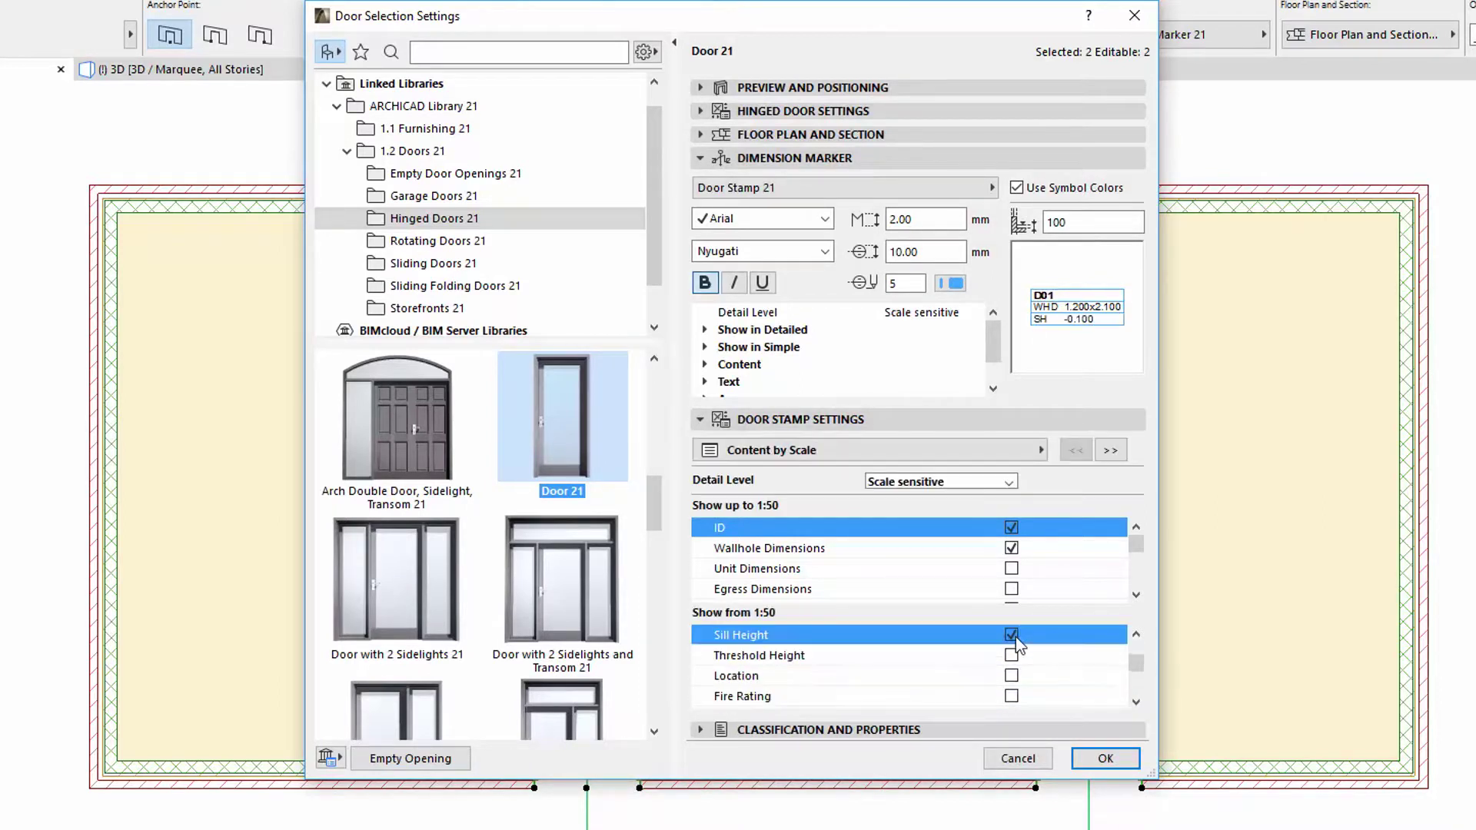
pyautogui.click(1012, 676)
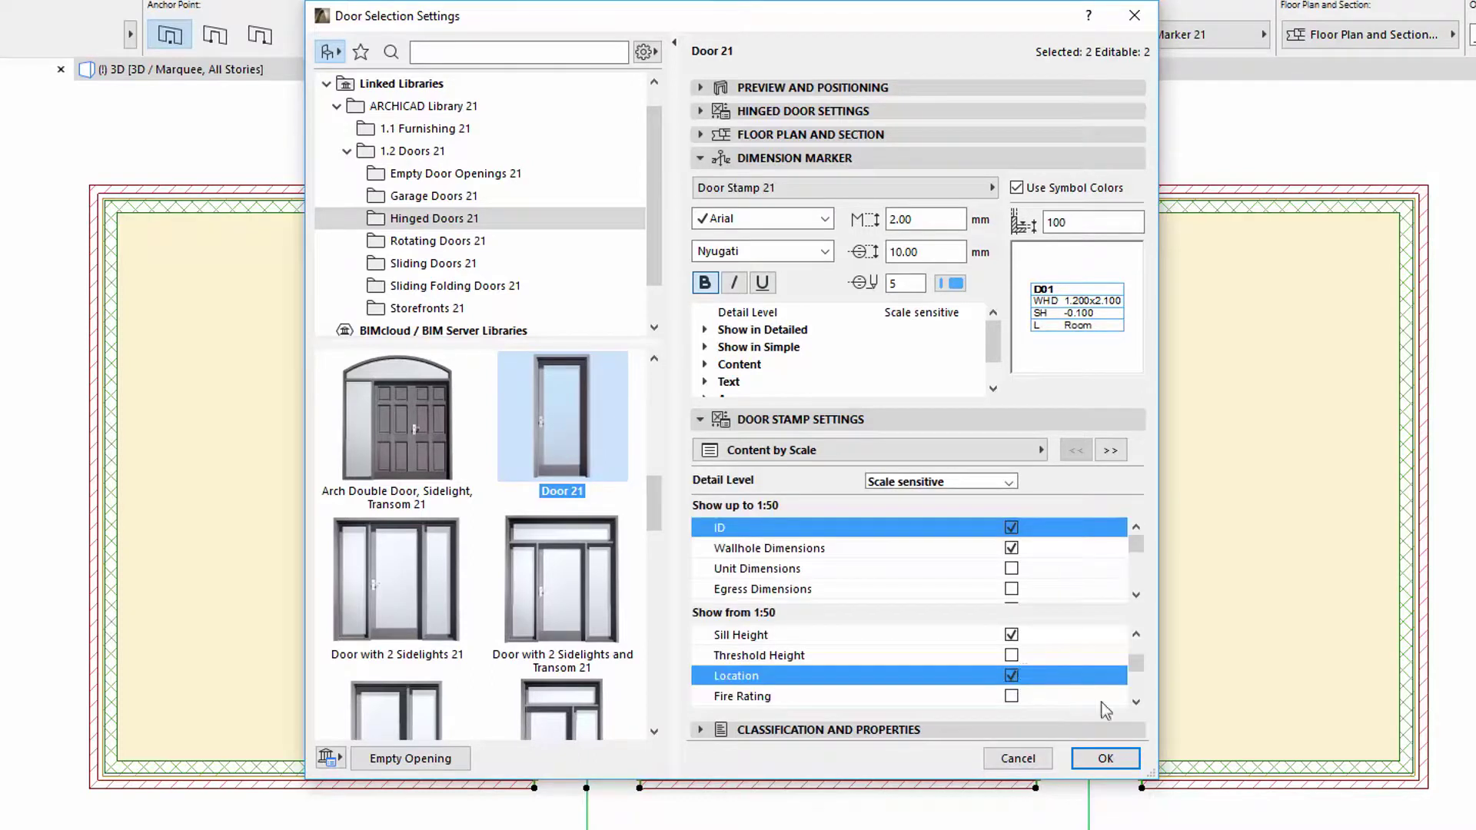
pyautogui.click(1107, 759)
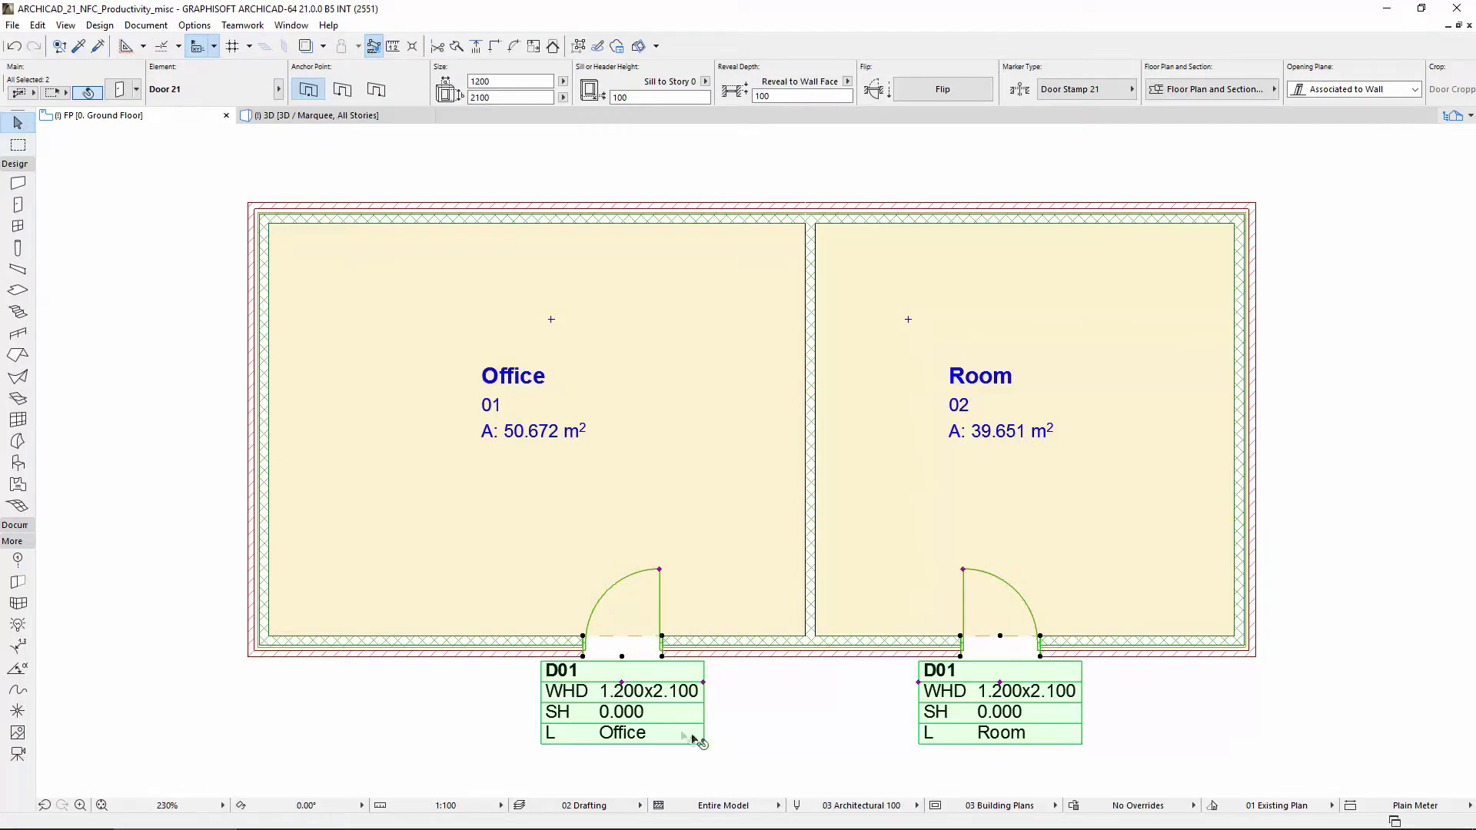
# Step: Deselect the doors and zoom in on the Office's lower-left outer wall corner
pyautogui.click(831, 755)
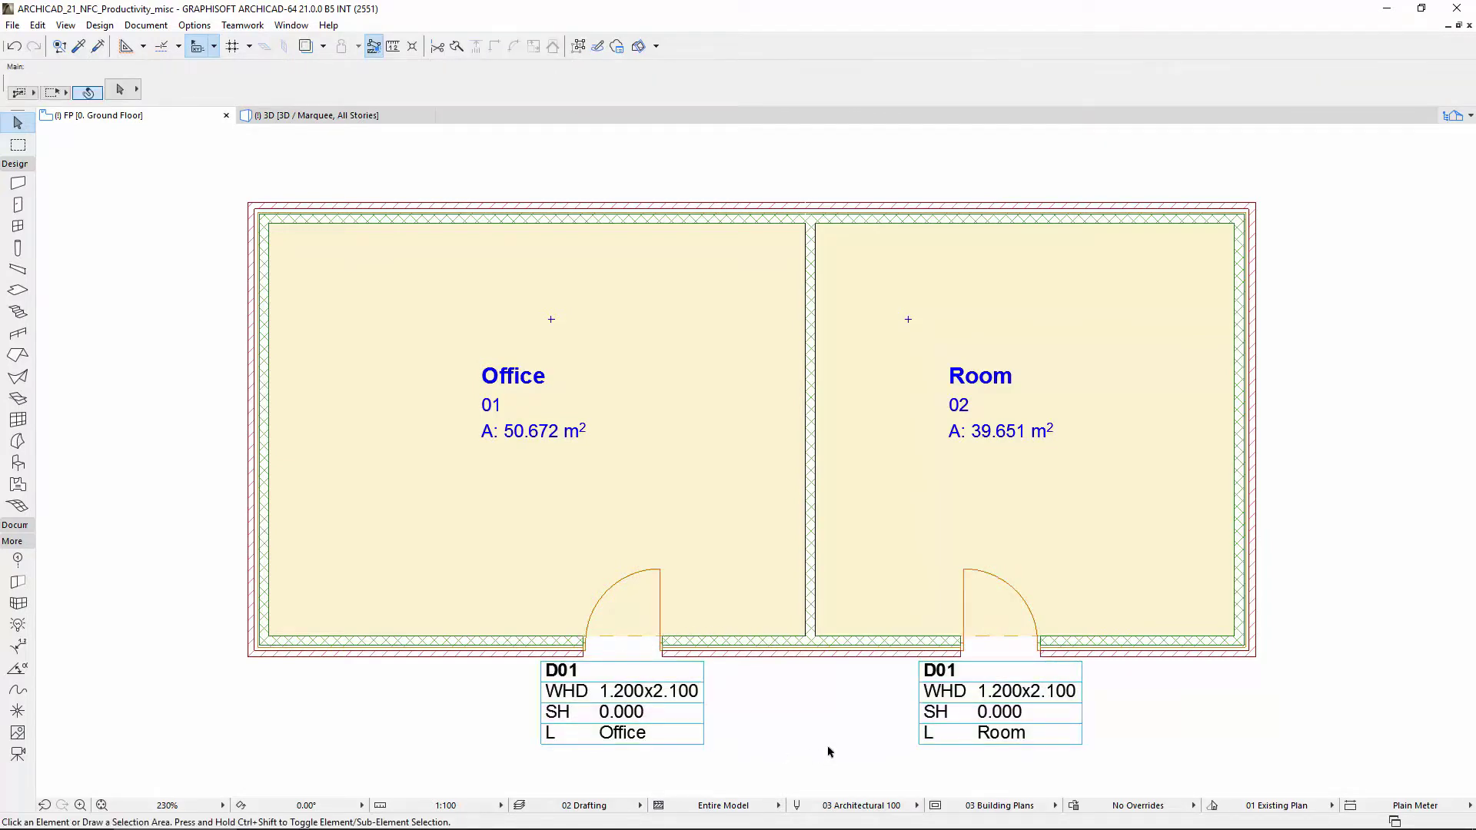
pyautogui.moveTo(318, 690); pyautogui.dragTo(676, 677, button='middle')
pyautogui.scroll(1, 669, 682)
pyautogui.scroll(3, 668, 682)
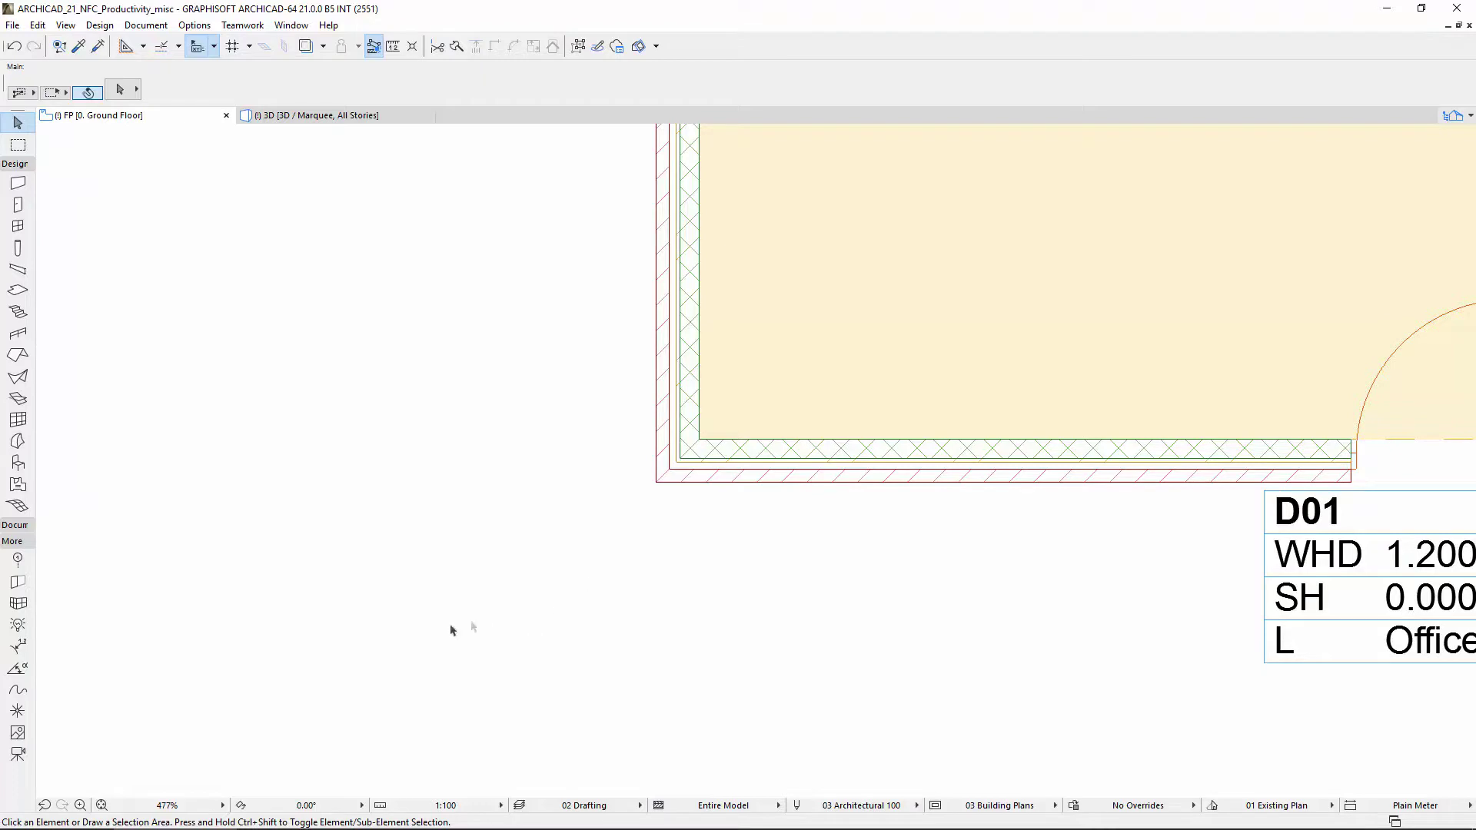
# Step: Place a 900x1500 Window 21 corner window at the Office's lower-left wall corner and open its settings
pyautogui.click(17, 606)
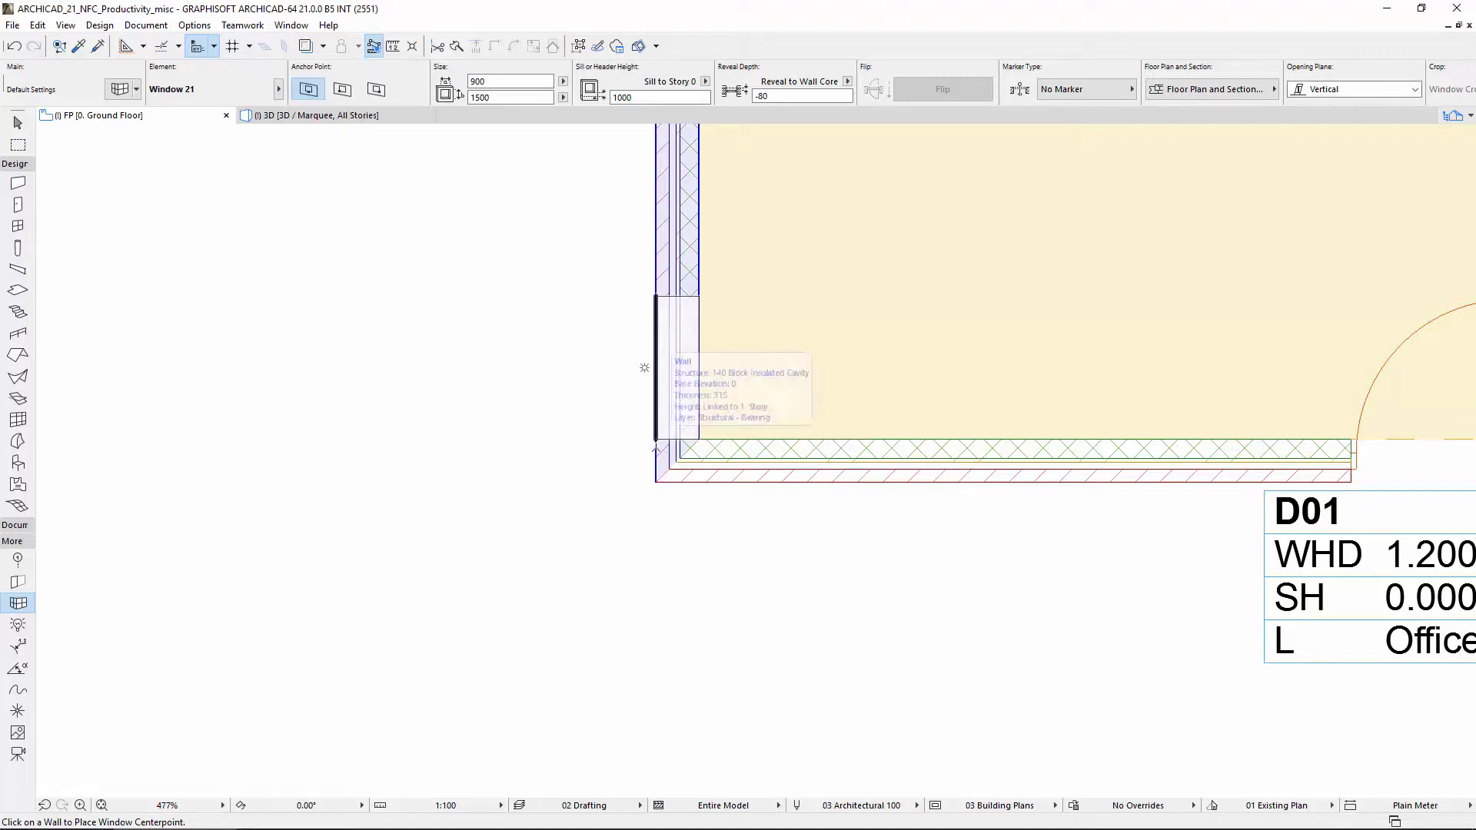
pyautogui.click(656, 441)
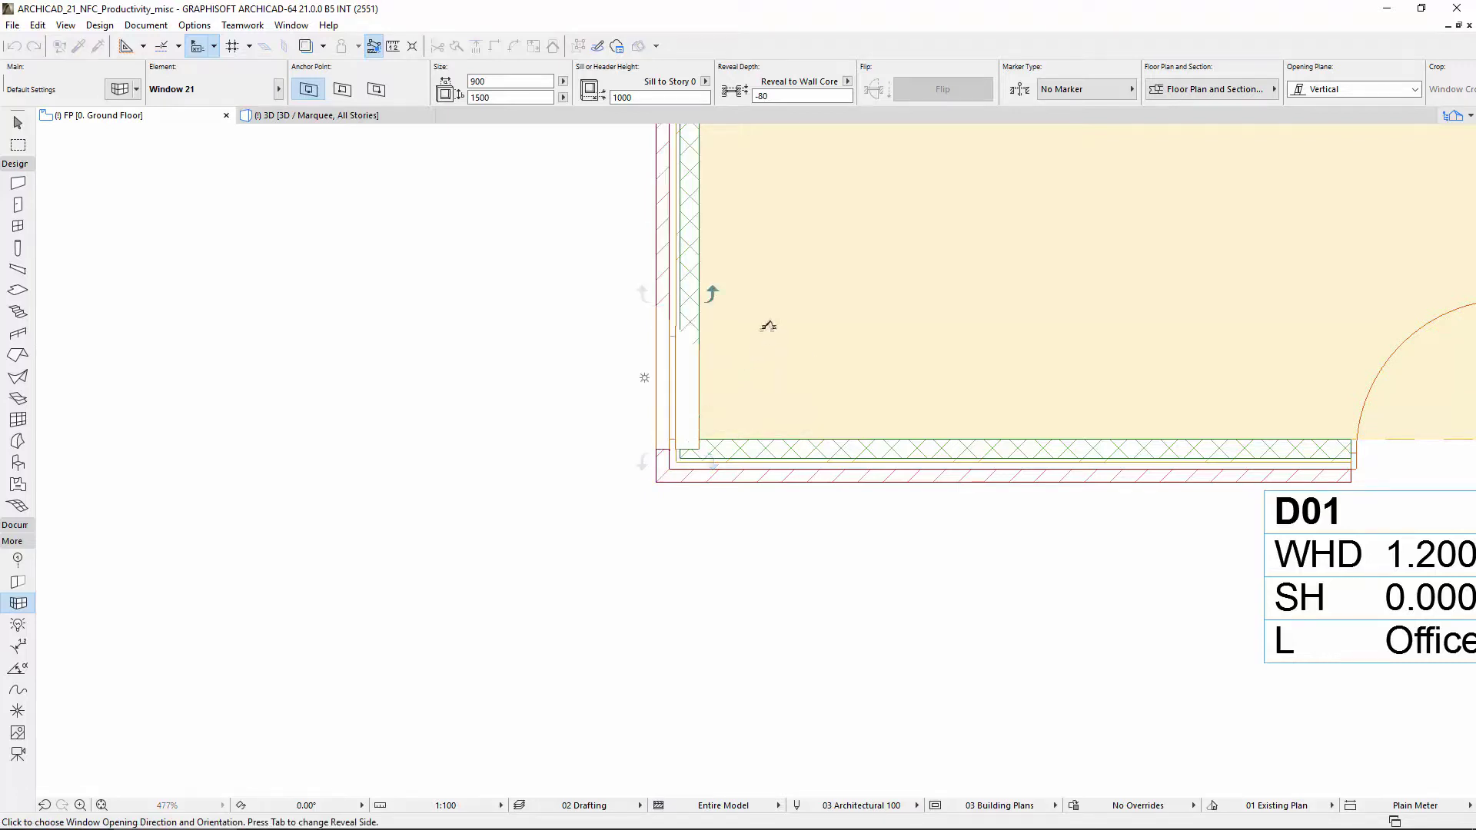
pyautogui.click(775, 309)
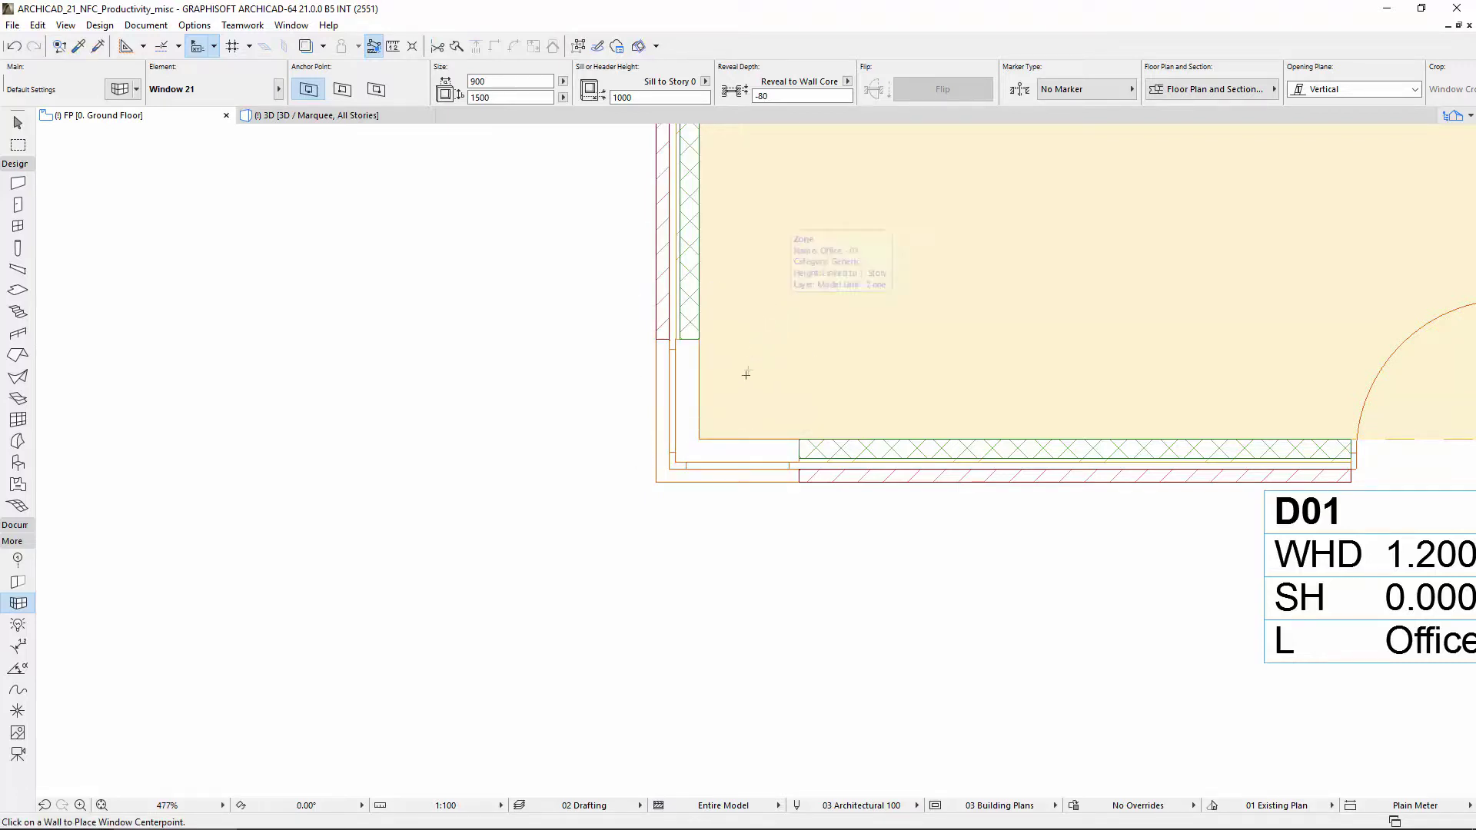
pyautogui.hotkey('ctrl', 'a')
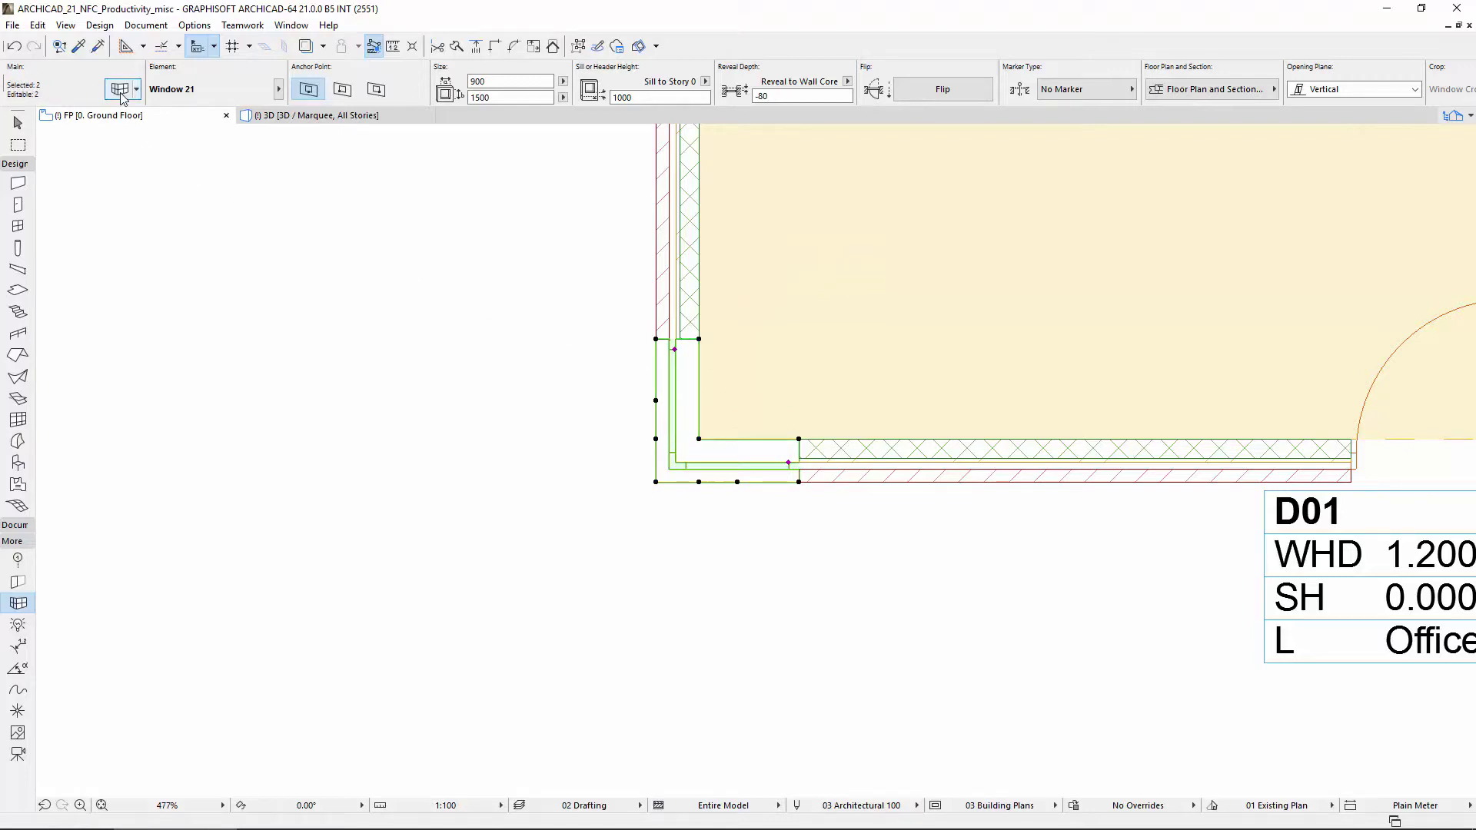
pyautogui.click(121, 95)
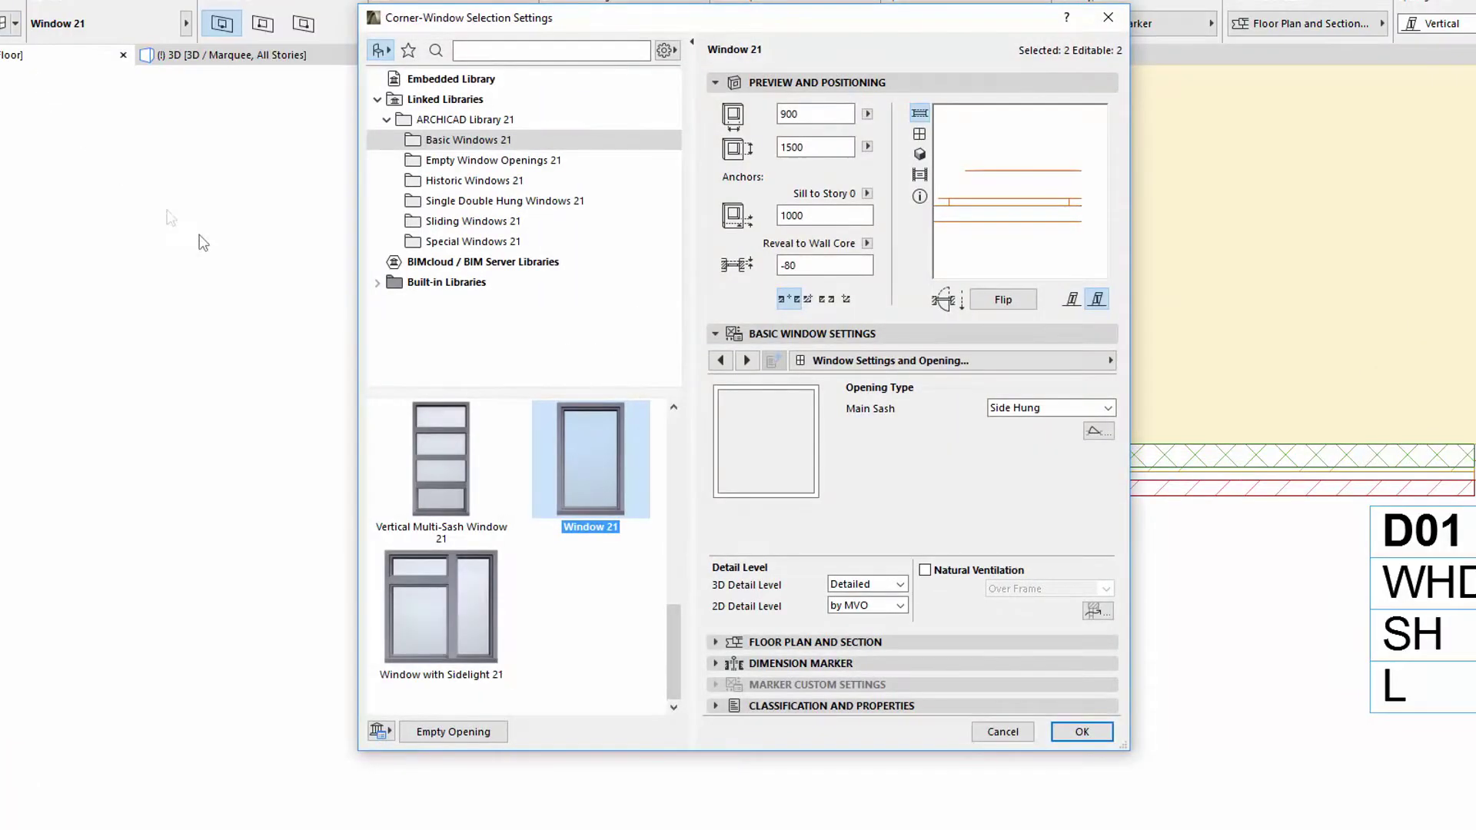
# Step: Make the corner window's main sash Fixed Glass
pyautogui.click(1108, 408)
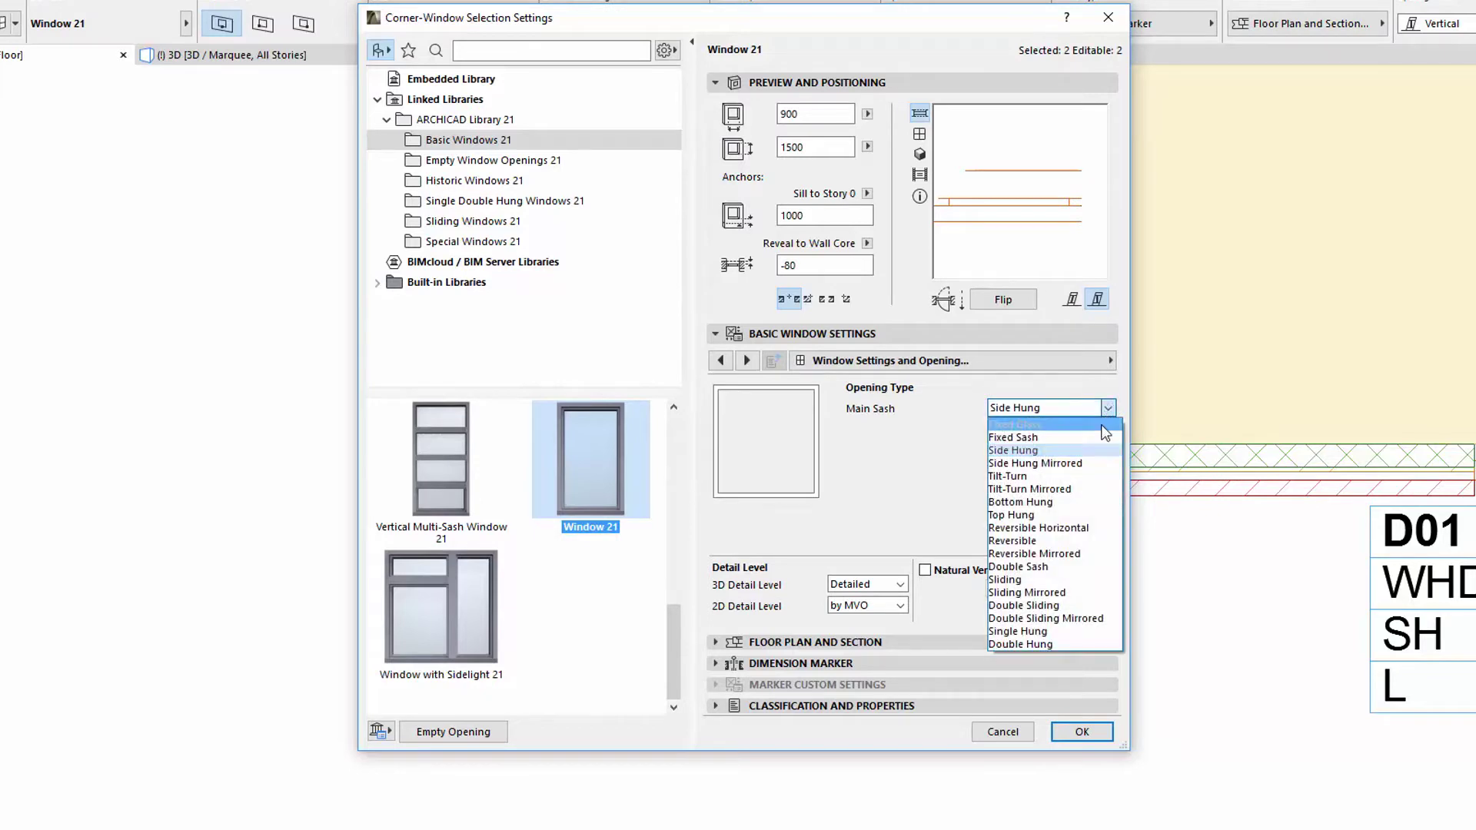
pyautogui.click(1105, 426)
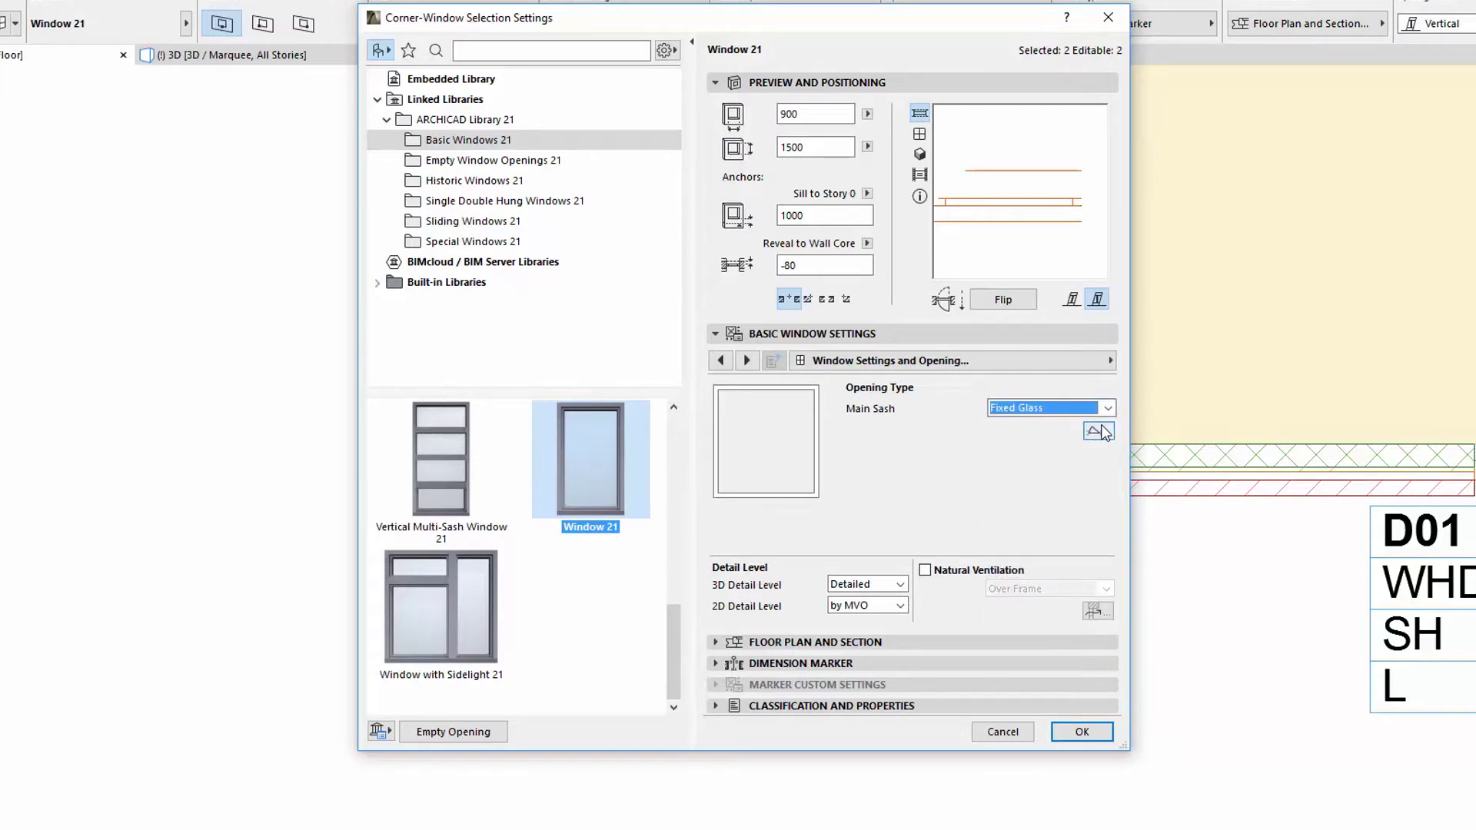
pyautogui.click(1100, 361)
pyautogui.scroll(-2, 1234, 503)
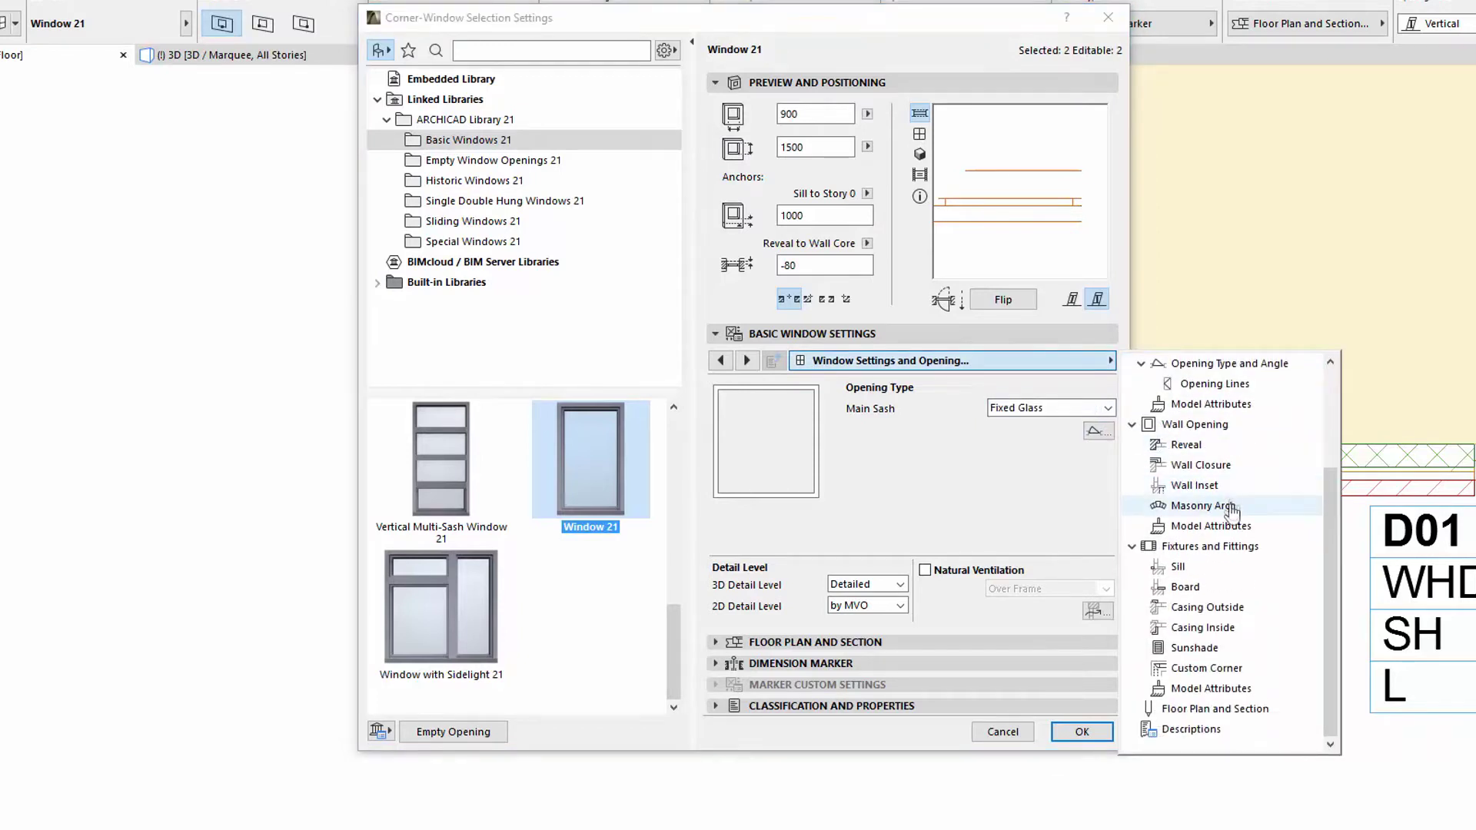
pyautogui.click(1264, 677)
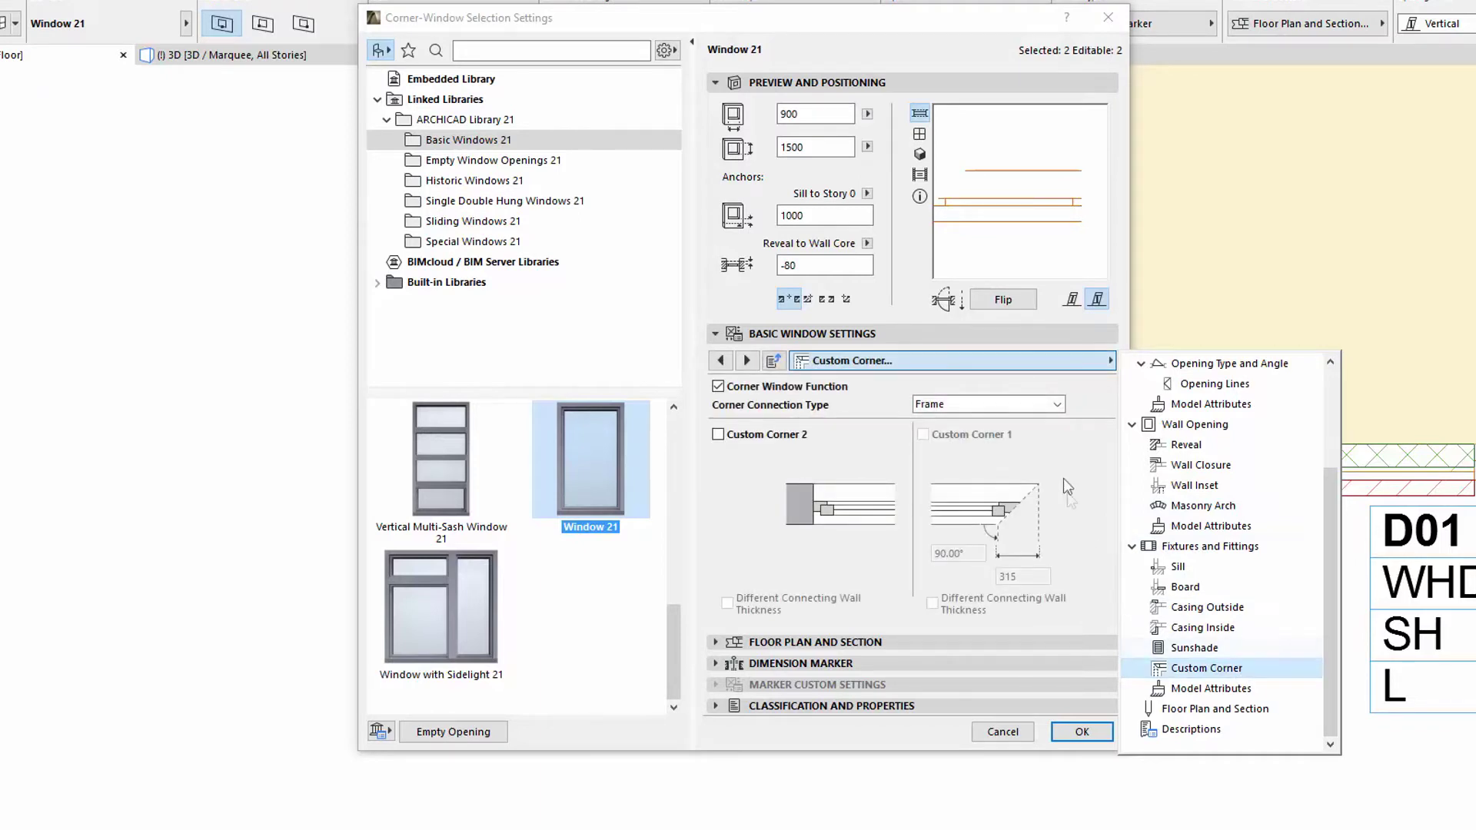
# Step: Set the Custom Corner connection type to Glass and apply the settings
pyautogui.click(1058, 407)
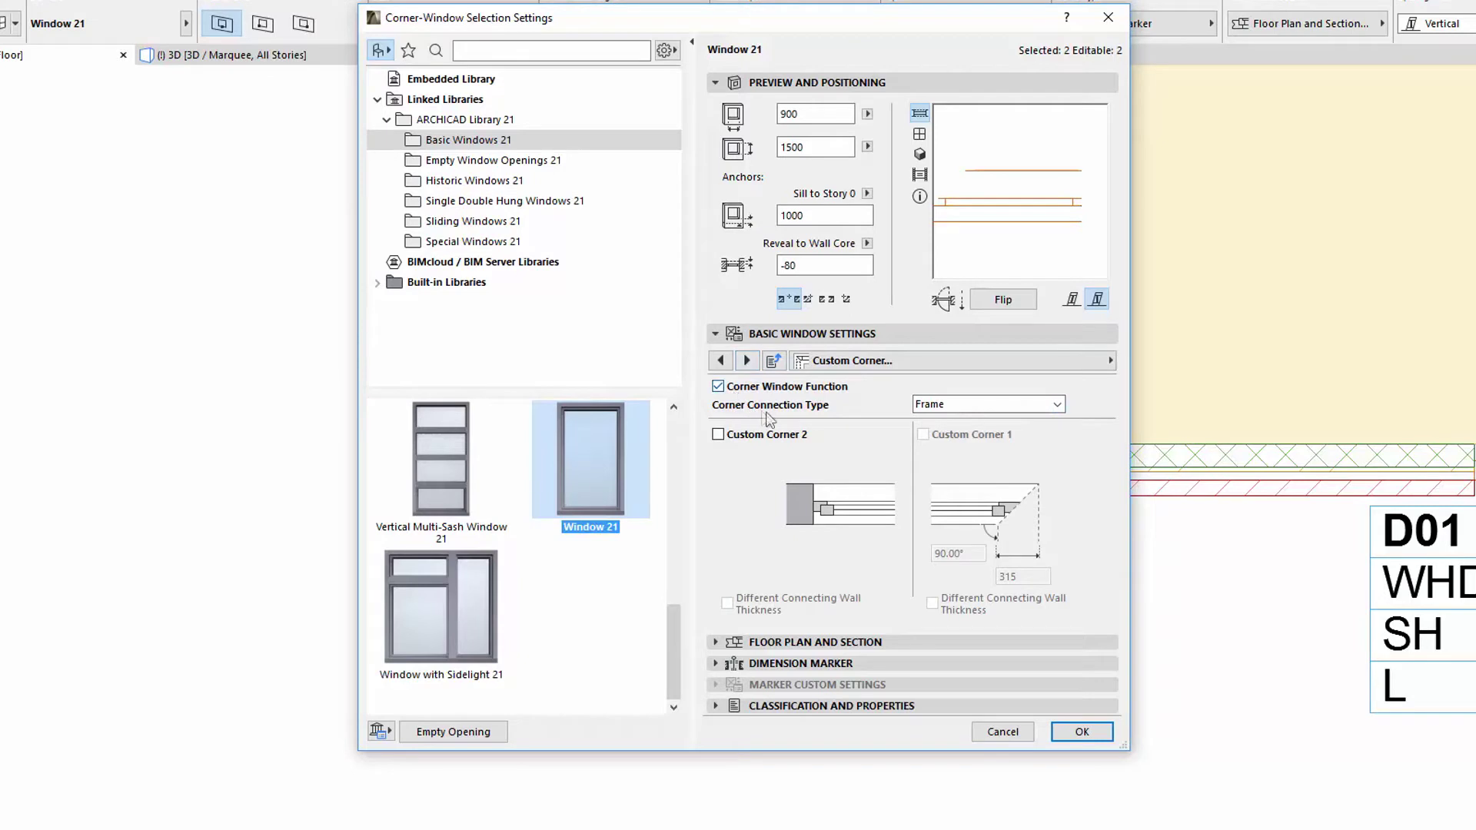
pyautogui.click(1058, 404)
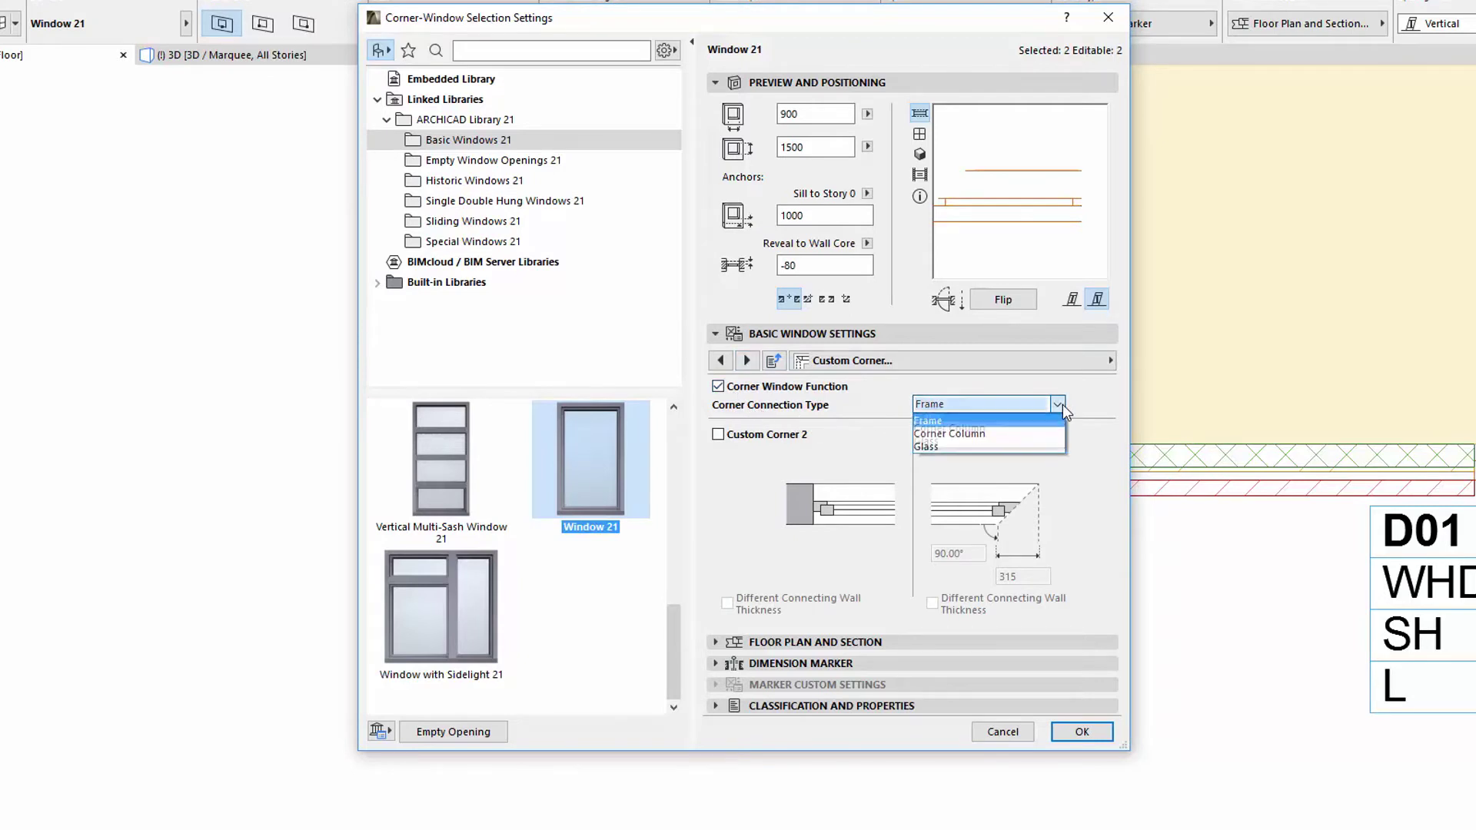
pyautogui.click(1045, 449)
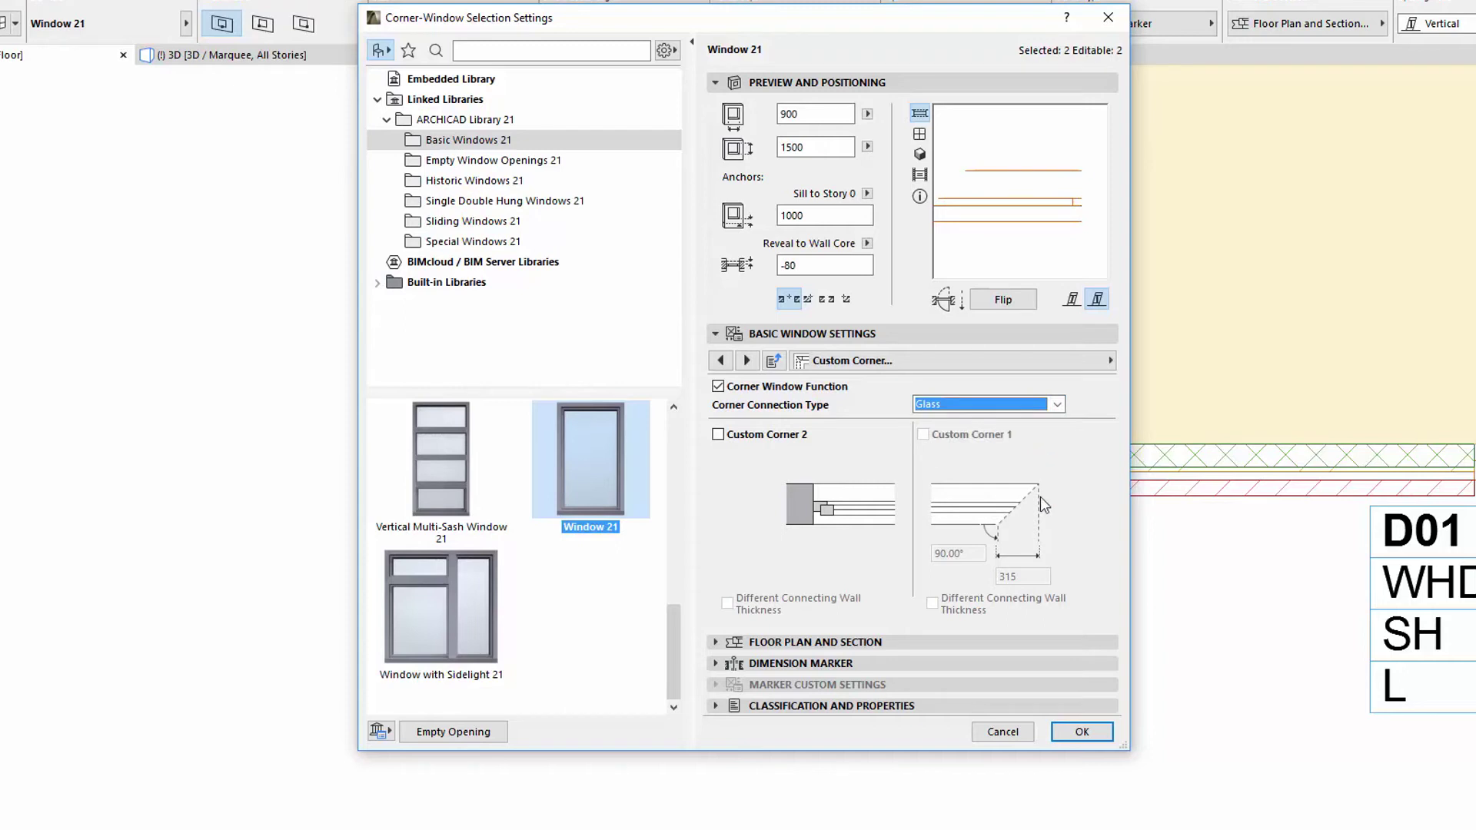
pyautogui.click(1102, 741)
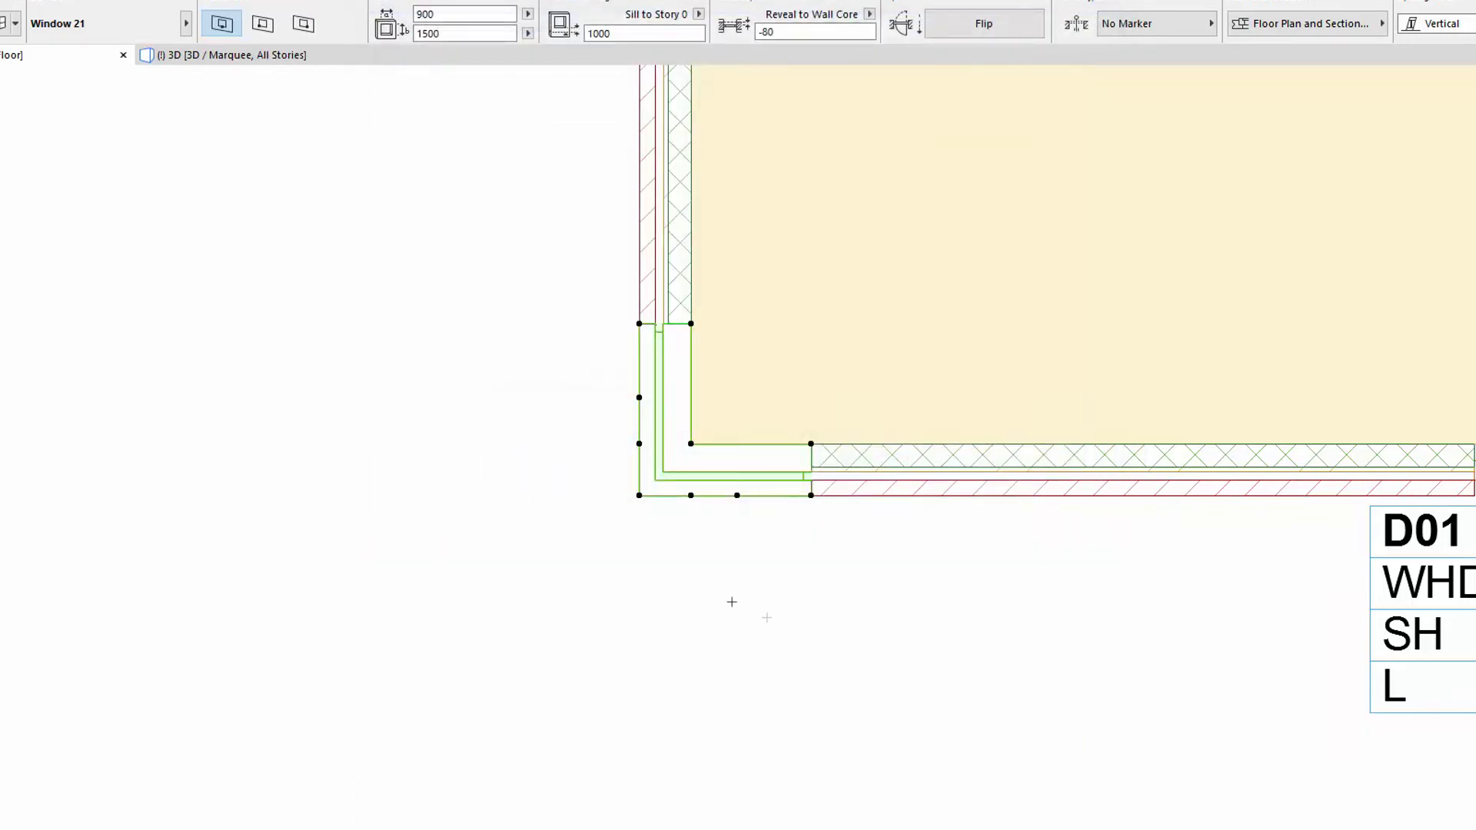
# Step: Deselect the corner window and zoom the 3D view onto its frameless glass-to-glass corner
pyautogui.scroll(5, 683, 543)
pyautogui.moveTo(682, 543); pyautogui.dragTo(808, 675, button='middle')
pyautogui.press('Escape')
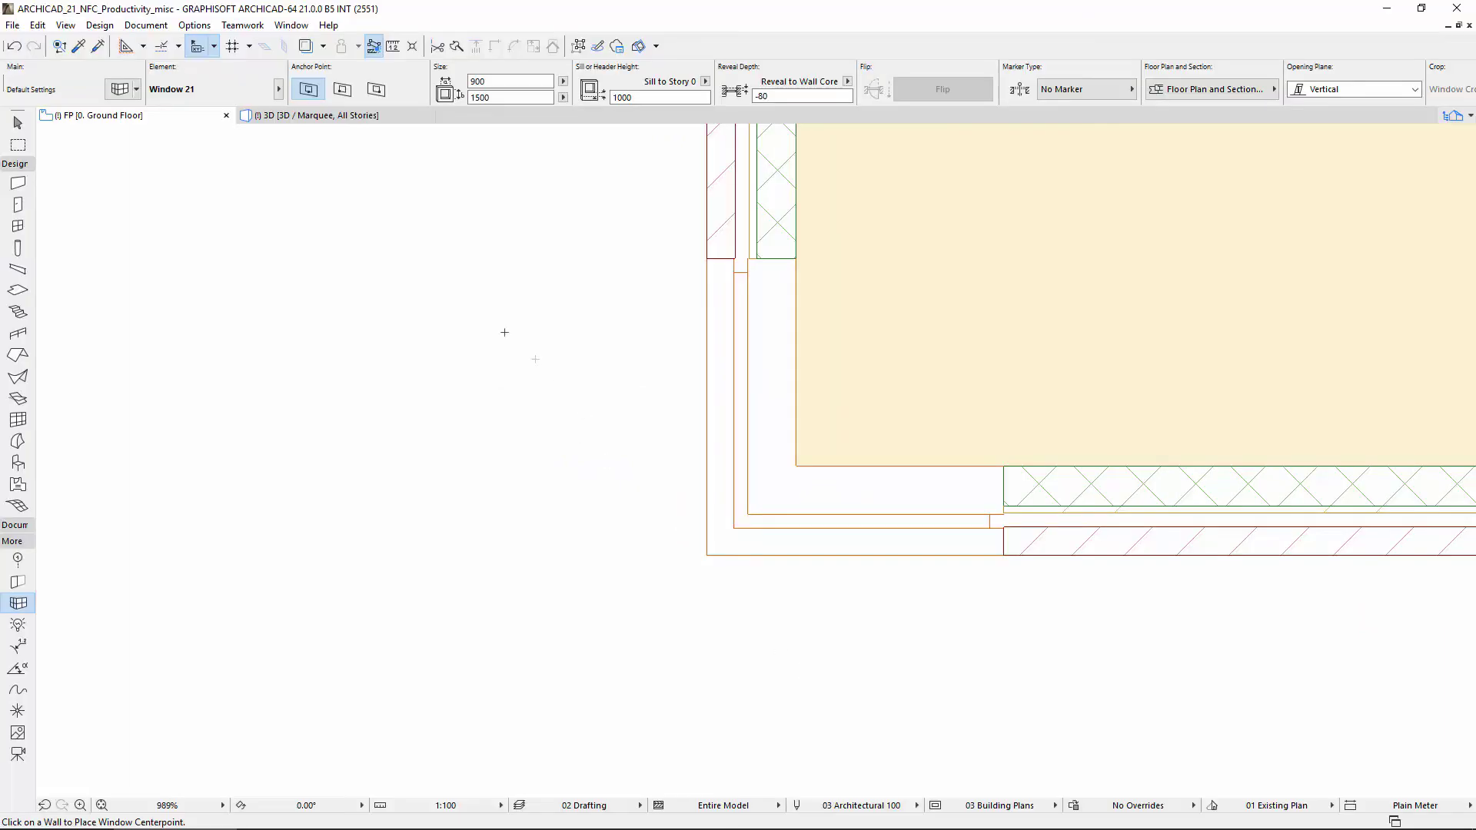
pyautogui.click(370, 117)
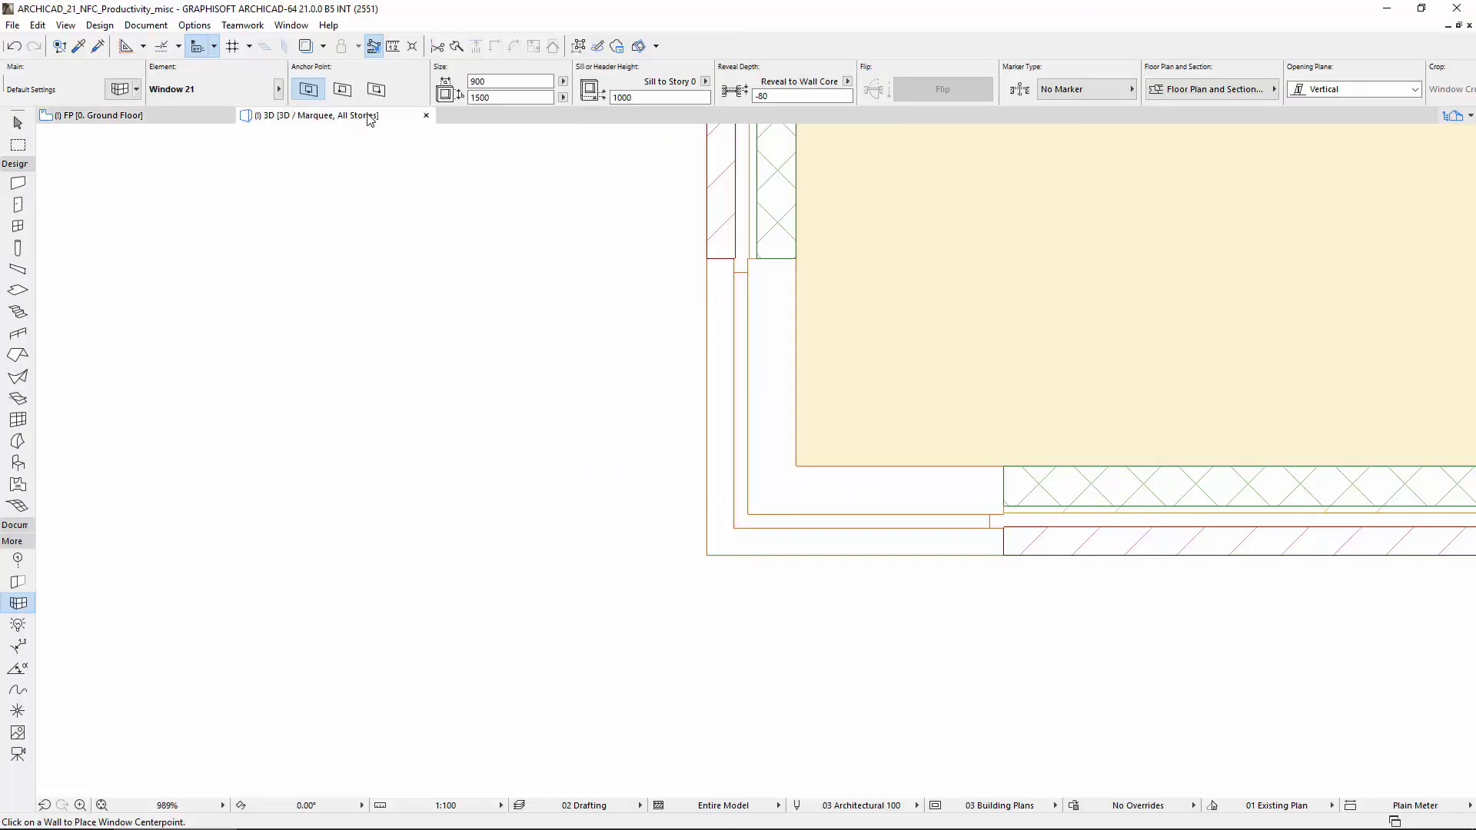
pyautogui.scroll(5, 754, 462)
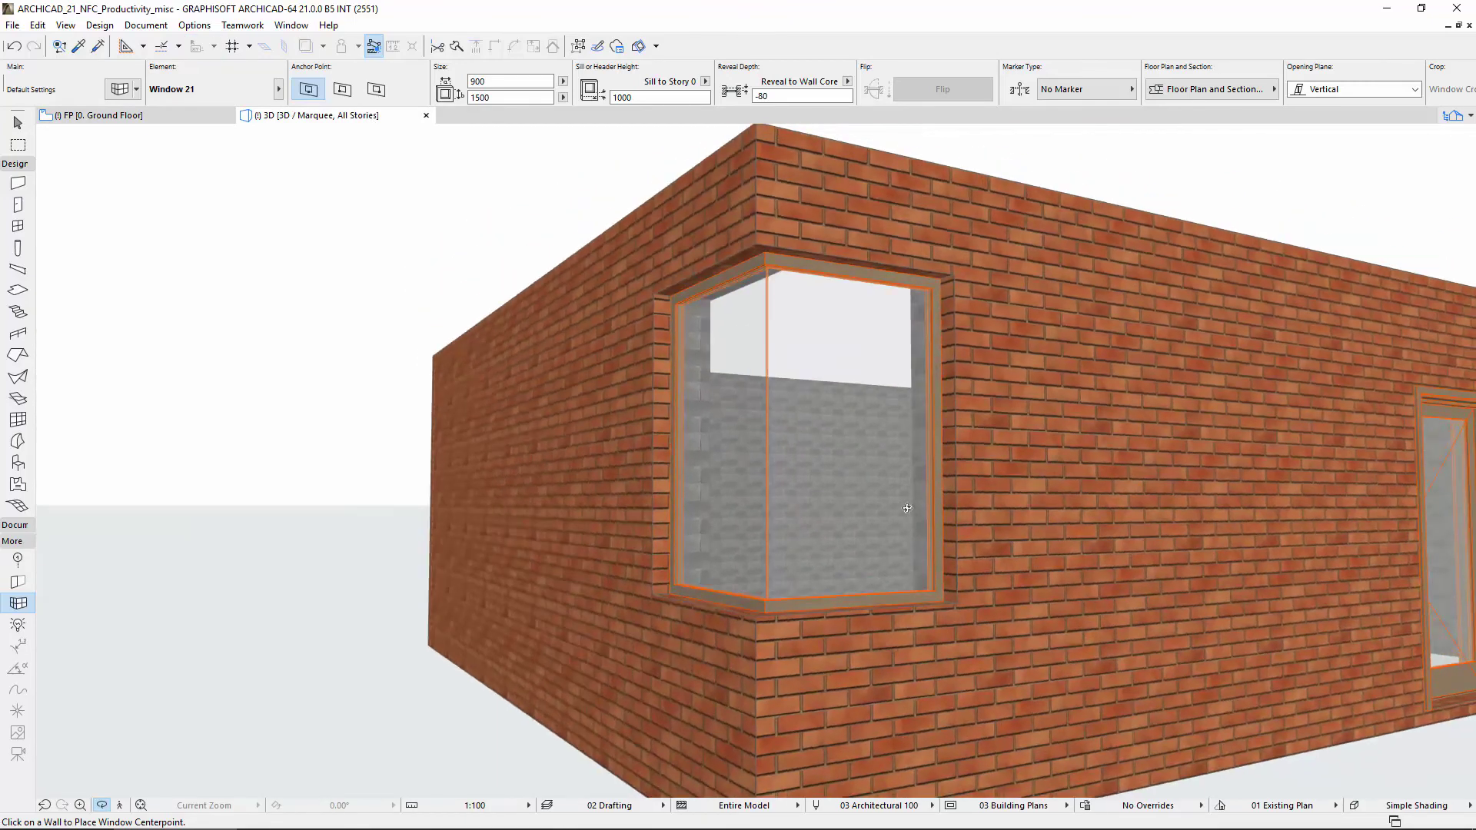